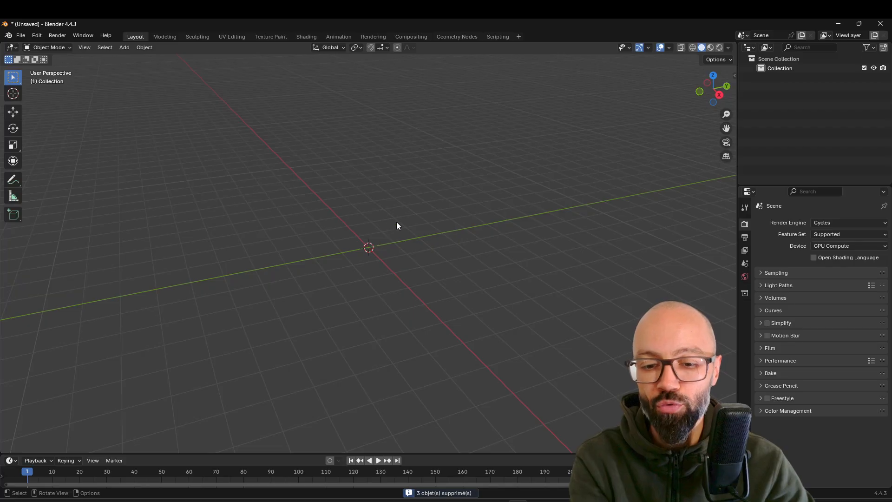
Step: Switch to the Shading workspace and add a plane mesh to the empty scene
{"action": "left_click", "coordinate": [304, 36]}
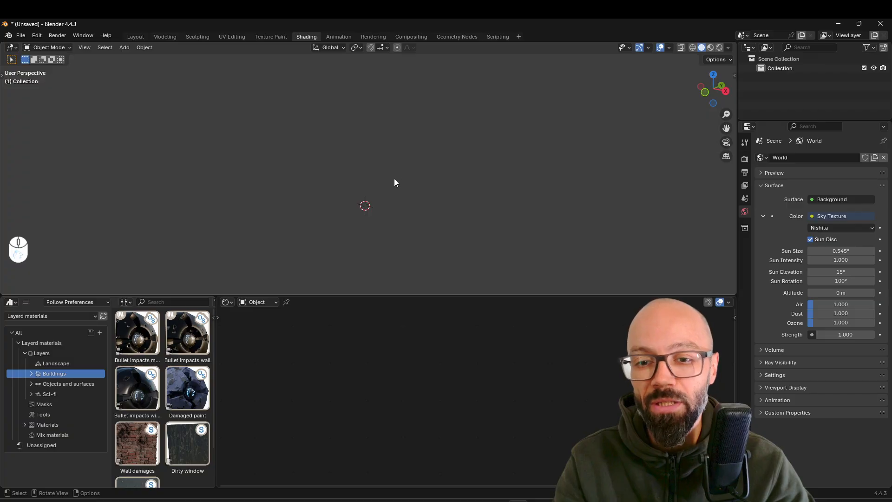
{"action": "key", "text": "shift+a"}
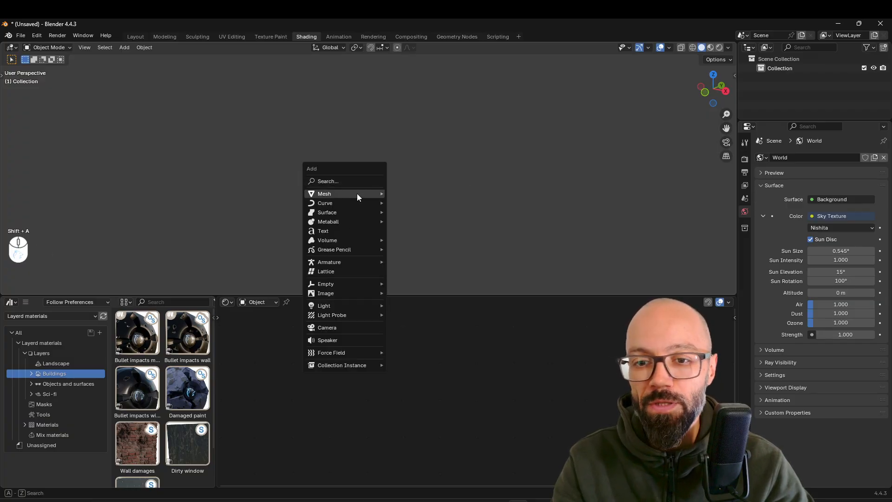
{"action": "mouse_move", "coordinate": [357, 193]}
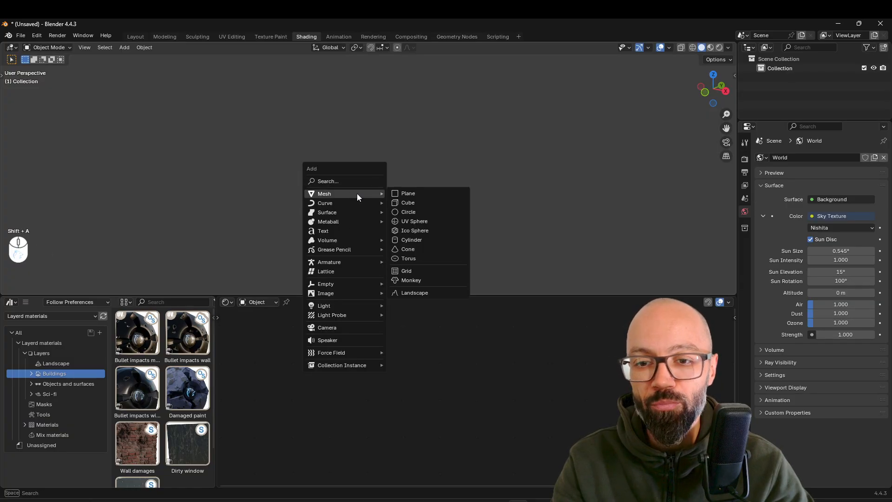
{"action": "left_click", "coordinate": [409, 194]}
Step: Rotate the plane 90 degrees about the global X axis so it stands upright
{"action": "key", "text": "r"}
{"action": "key", "text": "x"}
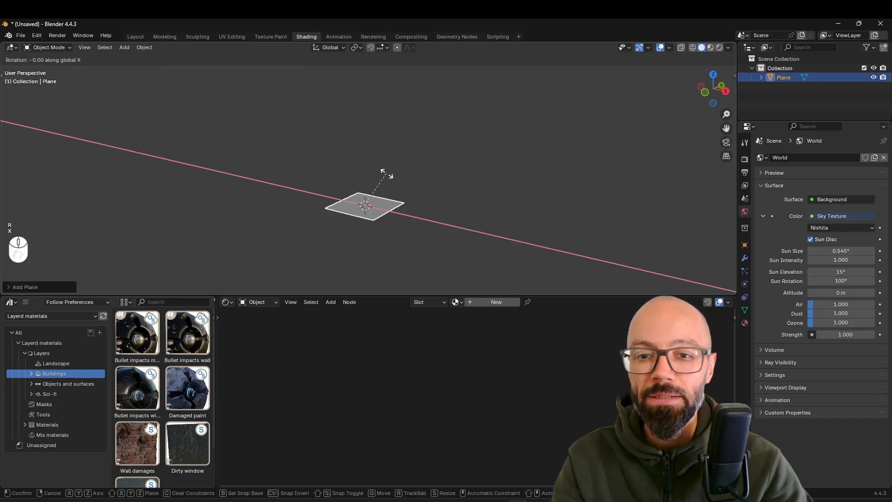
{"action": "key", "text": "KP_9"}
{"action": "key", "text": "KP_0"}
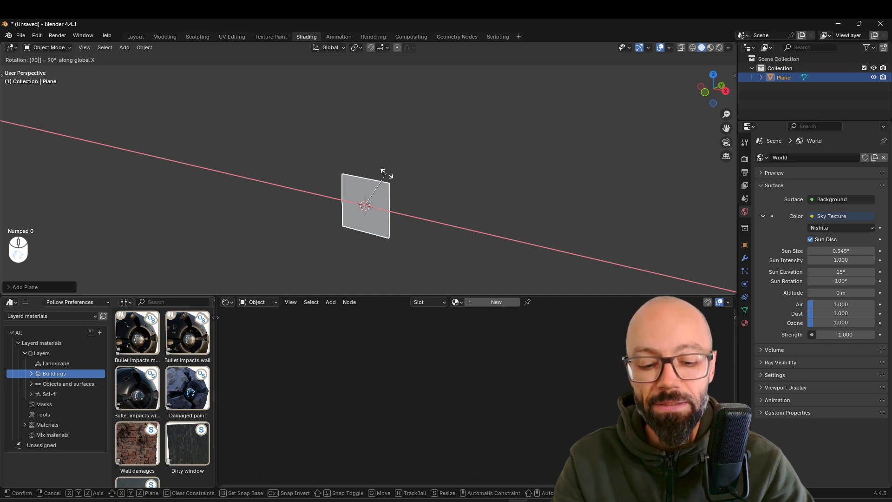
{"action": "key", "text": "Return"}
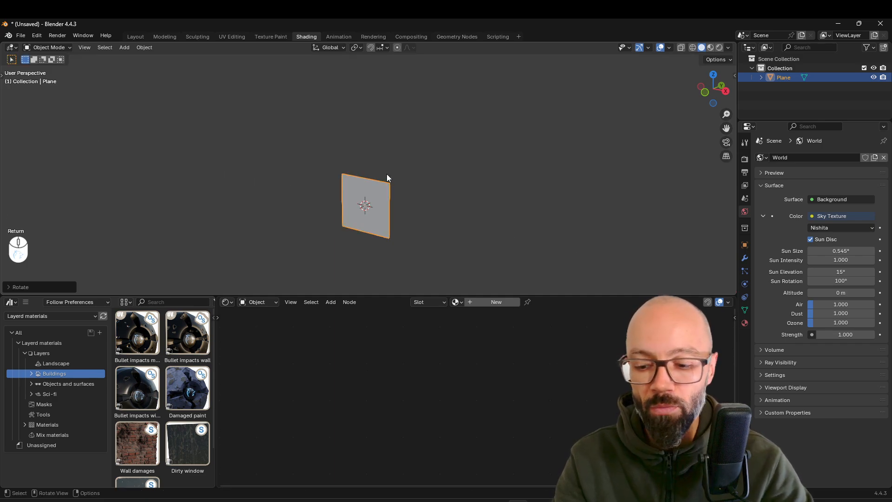
Step: Move the upright plane 1 m up along the global Z axis
{"action": "key", "text": "g"}
{"action": "key", "text": "z"}
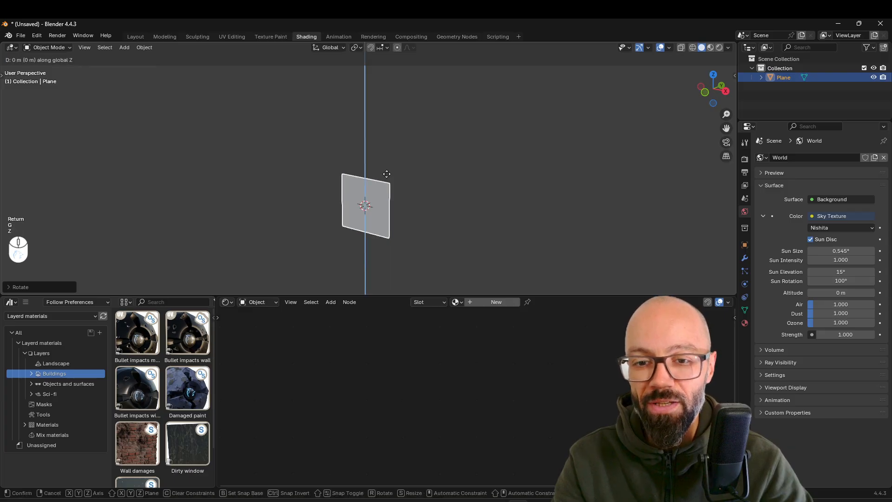
{"action": "key", "text": "KP_1"}
{"action": "key", "text": "KP_Enter"}
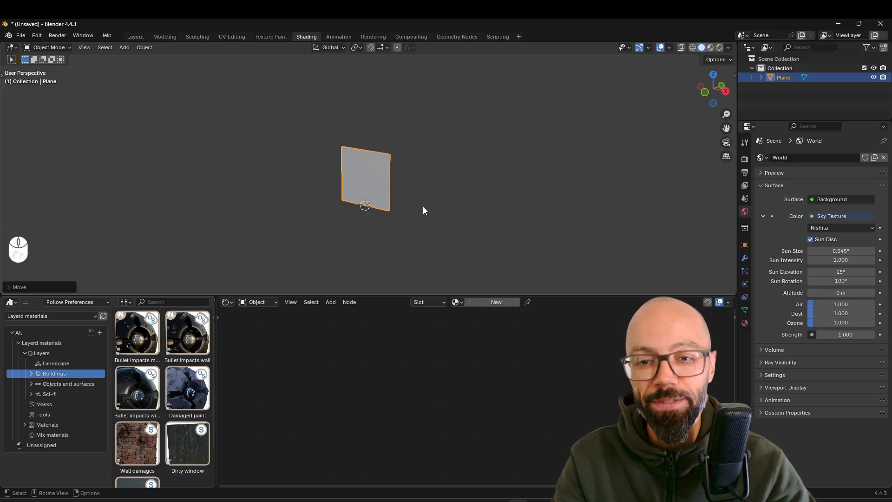
Step: Apply all transforms to the plane
{"action": "scroll", "coordinate": [338, 219], "scroll_direction": "up", "scroll_amount": 2}
{"action": "middle_click_drag", "start_coordinate": [426, 215], "coordinate": [394, 241]}
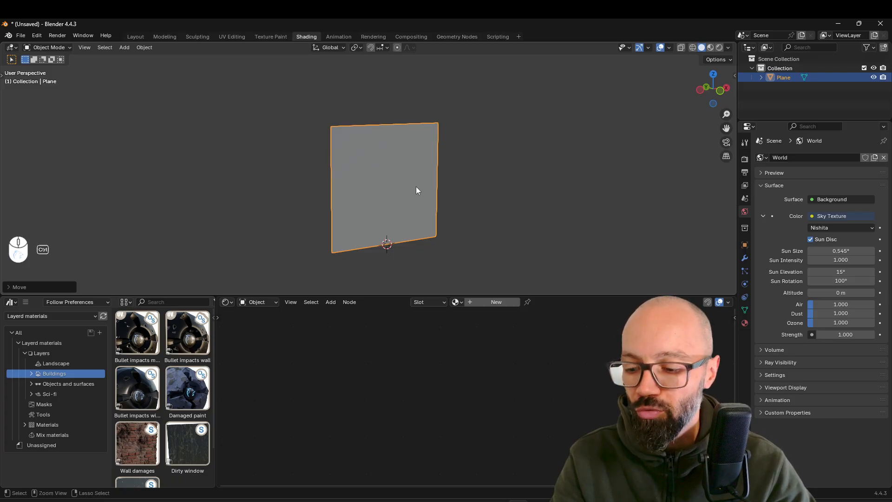
{"action": "key", "text": "ctrl+a"}
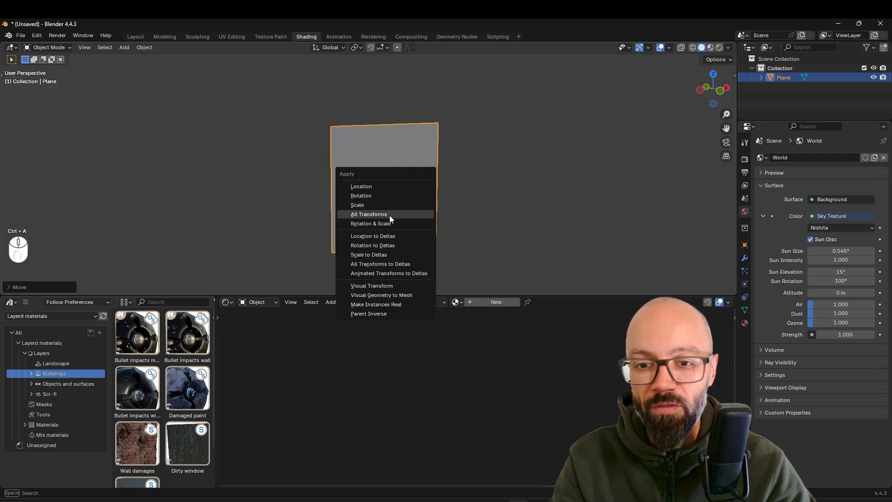
{"action": "left_click", "coordinate": [389, 215]}
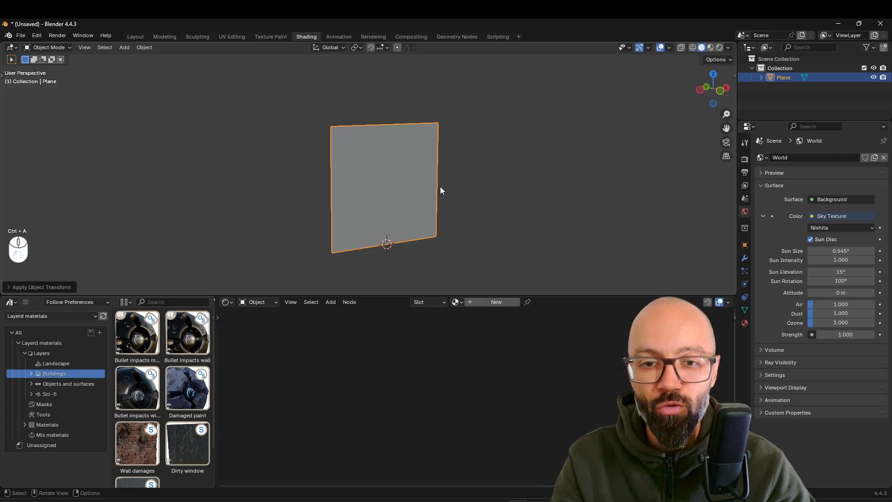
Step: Show the viewport in rendered shading and check that rendering uses Cycles with GPU Compute
{"action": "left_click", "coordinate": [721, 47]}
{"action": "middle_click_drag", "start_coordinate": [494, 165], "coordinate": [522, 155]}
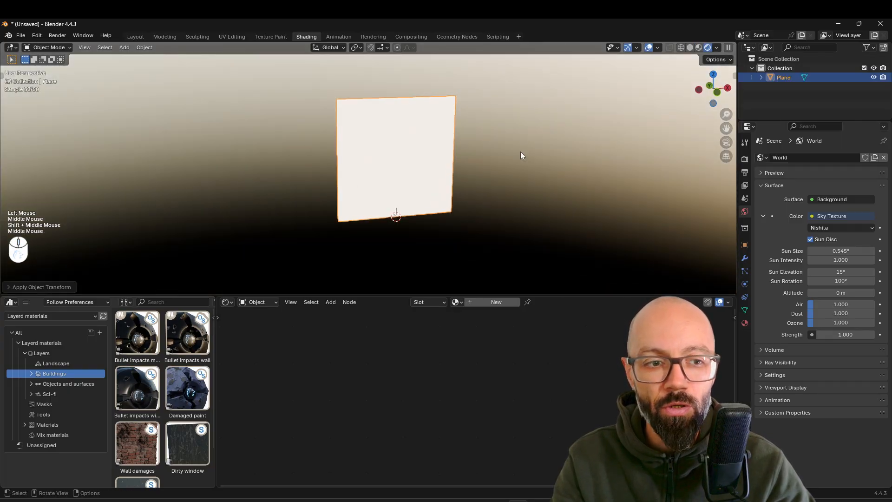
{"action": "left_click", "coordinate": [745, 159]}
{"action": "left_click", "coordinate": [828, 161]}
{"action": "left_click", "coordinate": [829, 157]}
{"action": "left_click", "coordinate": [826, 182]}
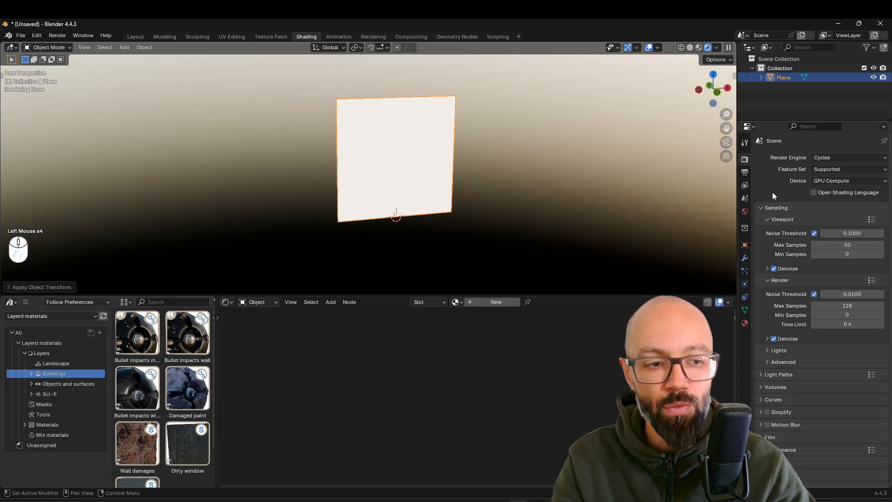
Step: Set the world Sky Texture's sun intensity to 0.5 and the background strength to 0.5
{"action": "left_click", "coordinate": [746, 212]}
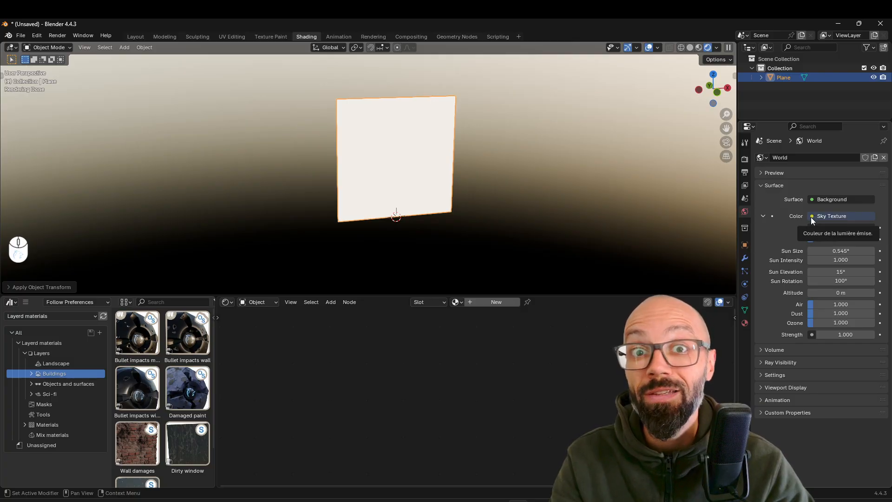
{"action": "left_click", "coordinate": [812, 217]}
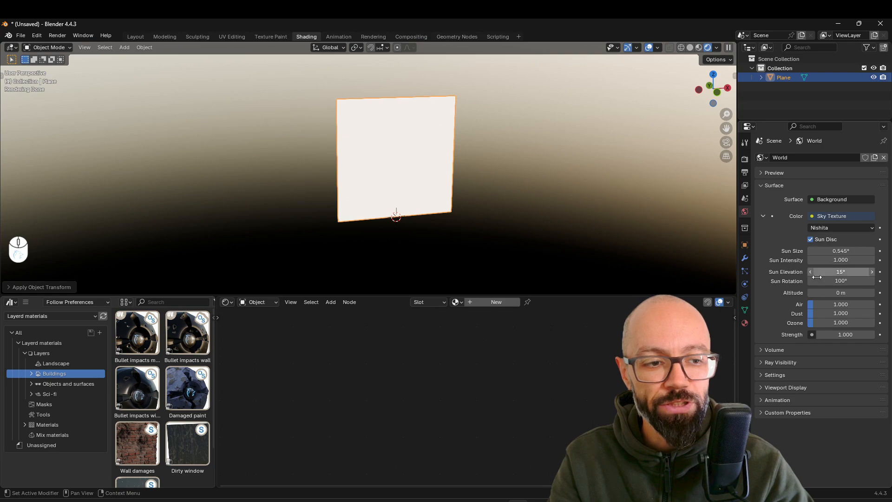
{"action": "left_click", "coordinate": [844, 260]}
{"action": "type", "text": "0.5"}
{"action": "key", "text": "Return"}
{"action": "scroll", "coordinate": [508, 176], "scroll_direction": "up", "scroll_amount": 2}
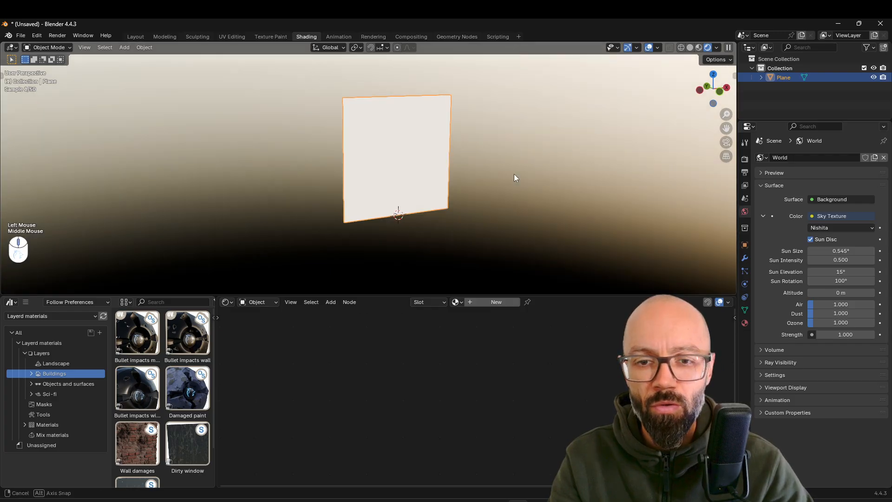
{"action": "double_click", "coordinate": [853, 334]}
{"action": "type", "text": "0.5"}
{"action": "key", "text": "Return"}
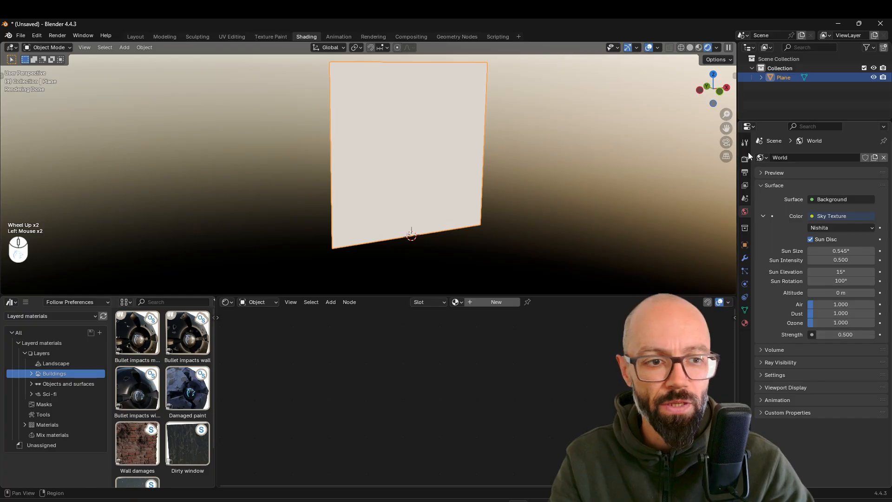
Step: Deselect the plane and enable the Transparent film option in the render settings
{"action": "middle_click_drag", "start_coordinate": [540, 162], "coordinate": [507, 140], "text": "shift"}
{"action": "scroll", "coordinate": [522, 177], "scroll_direction": "down", "scroll_amount": 2}
{"action": "left_click", "coordinate": [497, 110]}
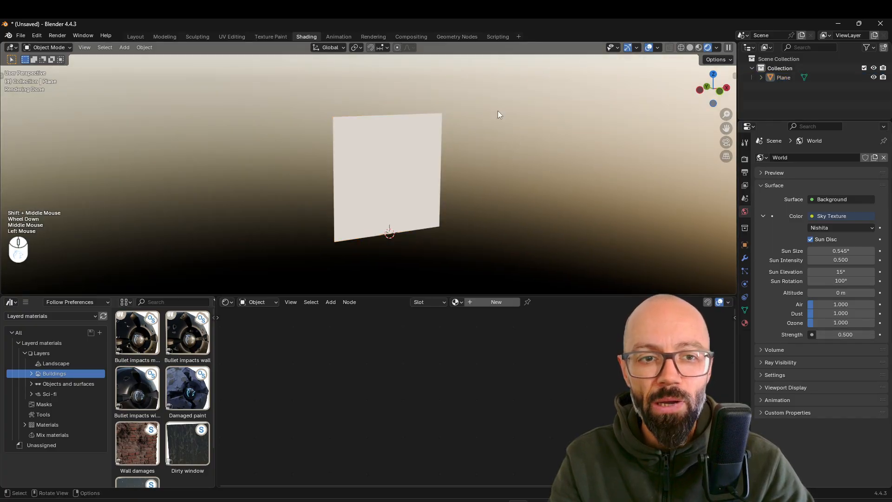
{"action": "left_click", "coordinate": [745, 160]}
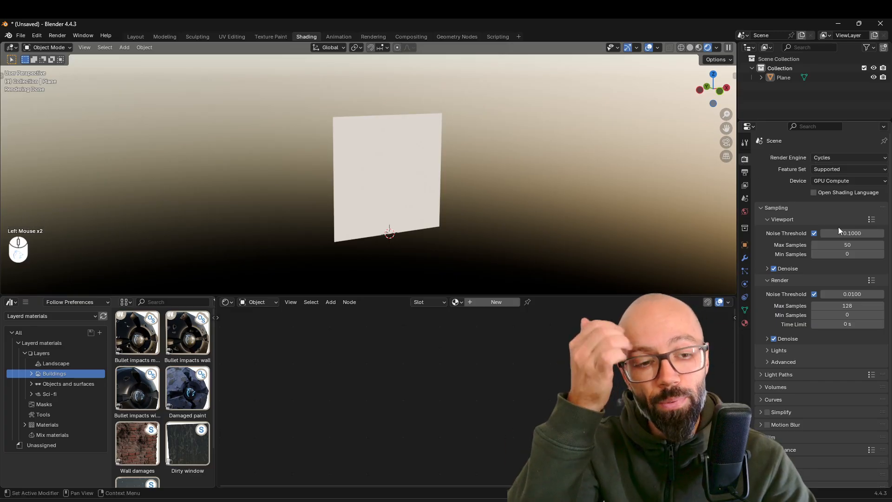
{"action": "scroll", "coordinate": [832, 241], "scroll_direction": "down", "scroll_amount": 4}
{"action": "left_click", "coordinate": [765, 417]}
{"action": "scroll", "coordinate": [766, 417], "scroll_direction": "down", "scroll_amount": 3}
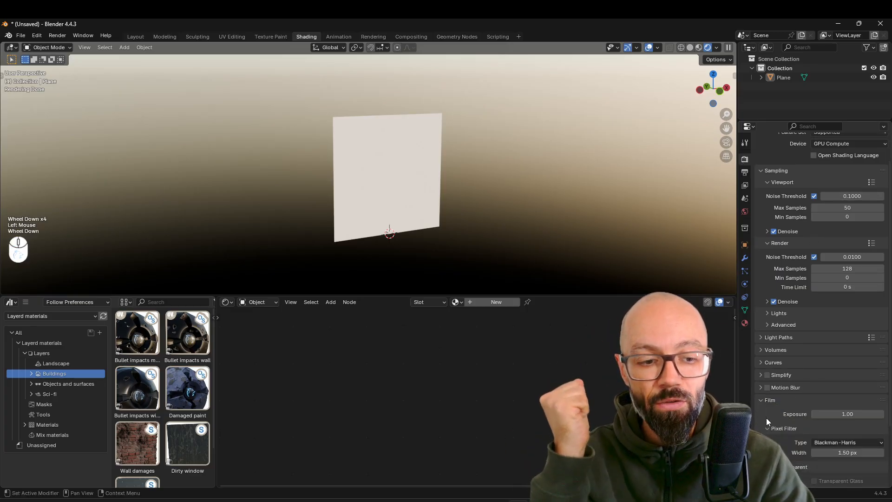
{"action": "left_click", "coordinate": [773, 392]}
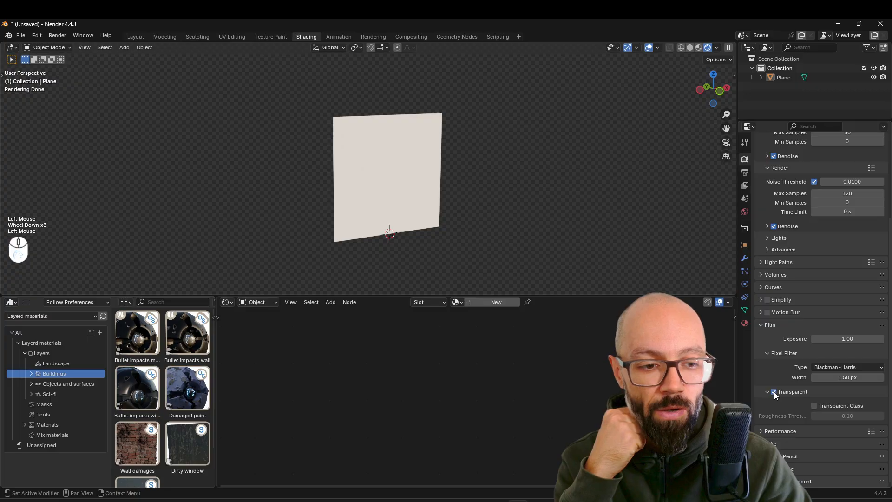
Step: Select the plane and assign the existing material named Material to it
{"action": "middle_click_drag", "start_coordinate": [475, 141], "coordinate": [476, 152], "text": "shift"}
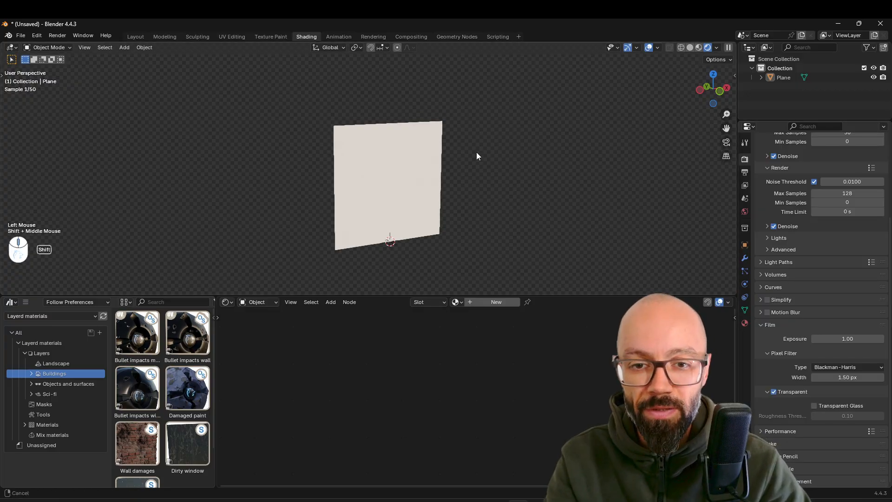
{"action": "scroll", "coordinate": [469, 214], "scroll_direction": "up", "scroll_amount": 2}
{"action": "middle_click_drag", "start_coordinate": [469, 213], "coordinate": [439, 187], "text": "shift"}
{"action": "left_click", "coordinate": [431, 135]}
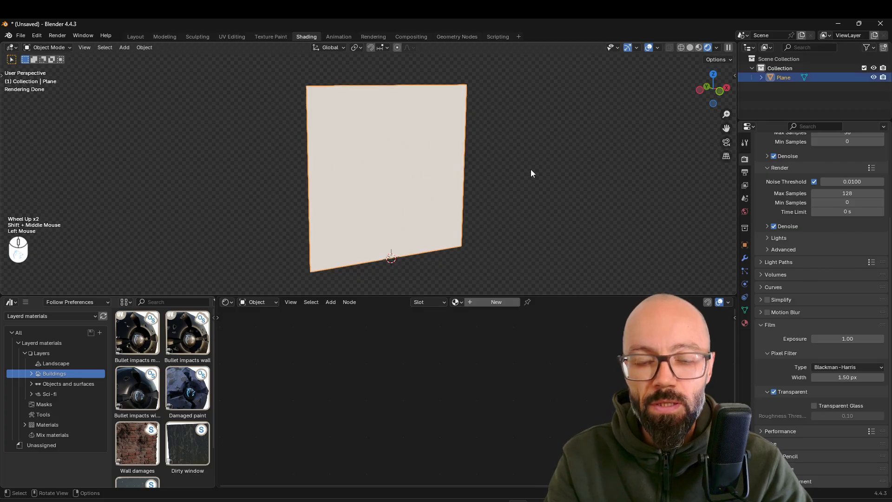
{"action": "middle_click_drag", "start_coordinate": [457, 161], "coordinate": [459, 190]}
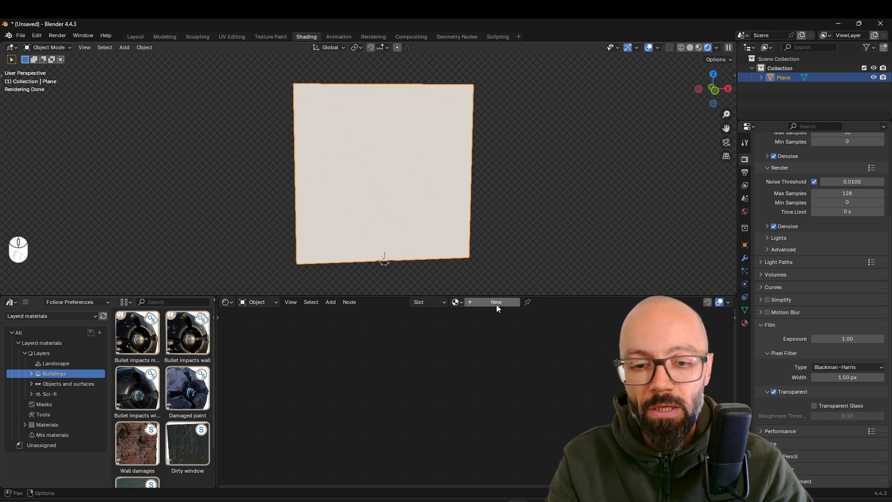
{"action": "left_click", "coordinate": [460, 303]}
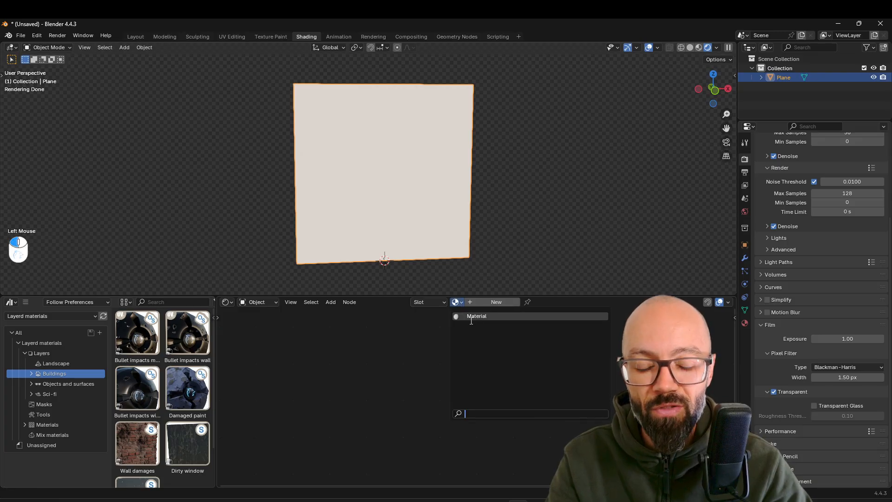
{"action": "left_click", "coordinate": [471, 318]}
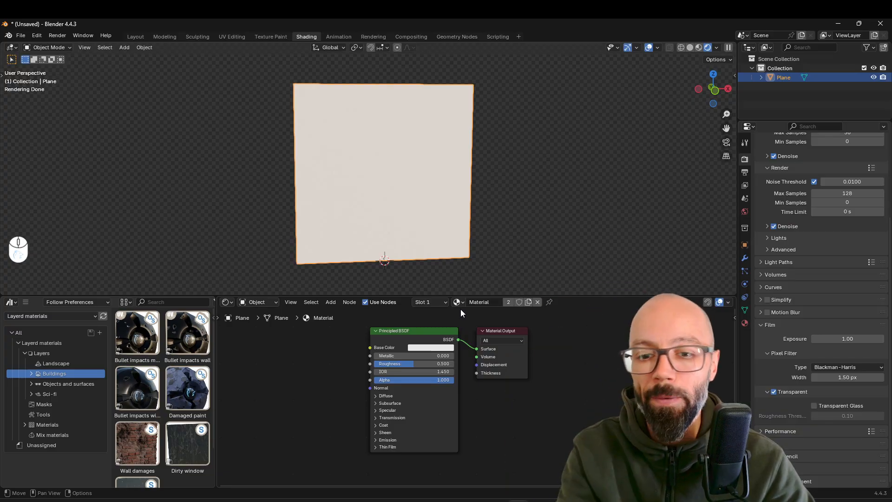
Step: Shift the Principled BSDF node slightly away from the Material Output node and deselect the plane
{"action": "scroll", "coordinate": [378, 362], "scroll_direction": "down", "scroll_amount": 2}
{"action": "middle_click_drag", "start_coordinate": [378, 362], "coordinate": [398, 344]}
{"action": "left_click", "coordinate": [422, 346]}
{"action": "mouse_move", "coordinate": [439, 346]}
{"action": "left_mouse_down"}
{"action": "mouse_move", "coordinate": [425, 344]}
{"action": "mouse_move", "coordinate": [435, 344]}
{"action": "left_mouse_up"}
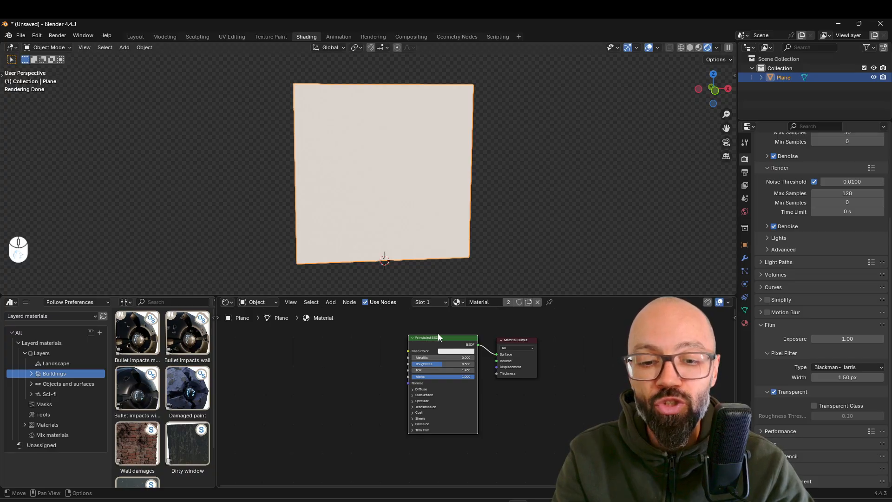
{"action": "left_click", "coordinate": [503, 191]}
{"action": "mouse_move", "coordinate": [480, 185]}
{"action": "middle_mouse_down"}
{"action": "mouse_move", "coordinate": [506, 183]}
{"action": "mouse_move", "coordinate": [490, 186]}
{"action": "middle_mouse_up"}
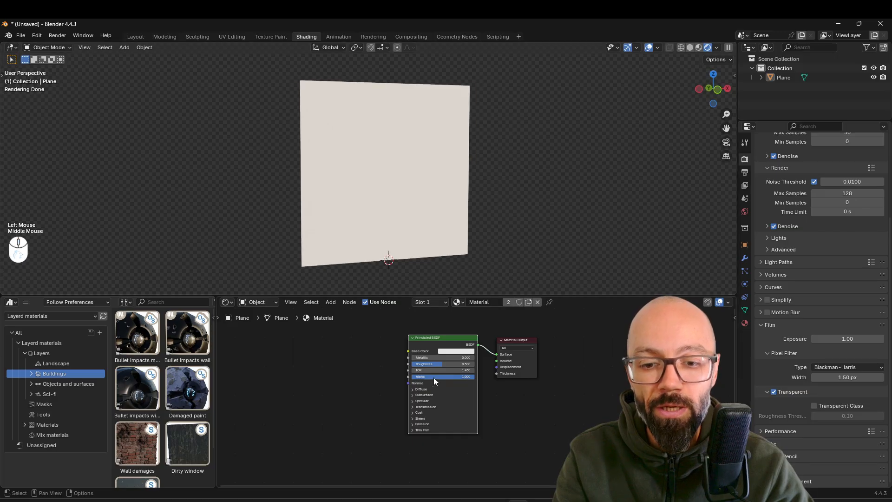
{"action": "left_click", "coordinate": [450, 351]}
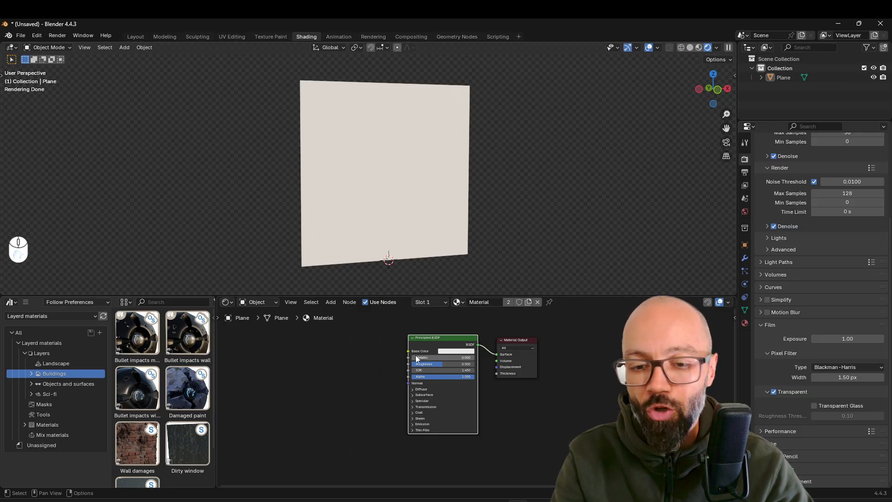
Step: Add a Voronoi Texture node to the material, placed well before the Principled BSDF node
{"action": "middle_click_drag", "start_coordinate": [340, 344], "coordinate": [370, 350]}
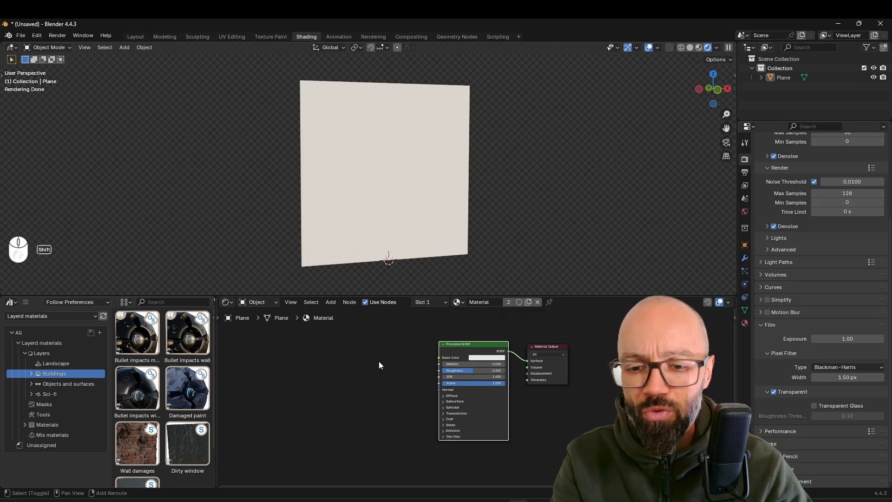
{"action": "key", "text": "shift+a"}
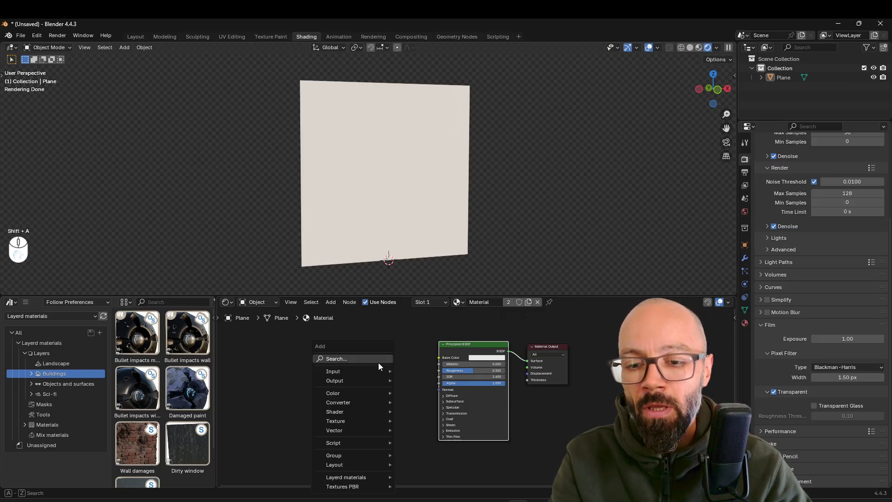
{"action": "left_click", "coordinate": [378, 362]}
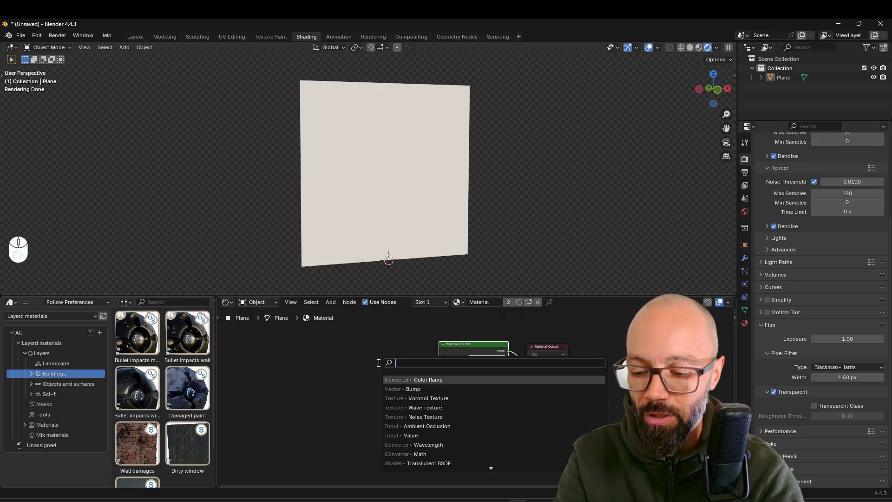
{"action": "type", "text": "voro"}
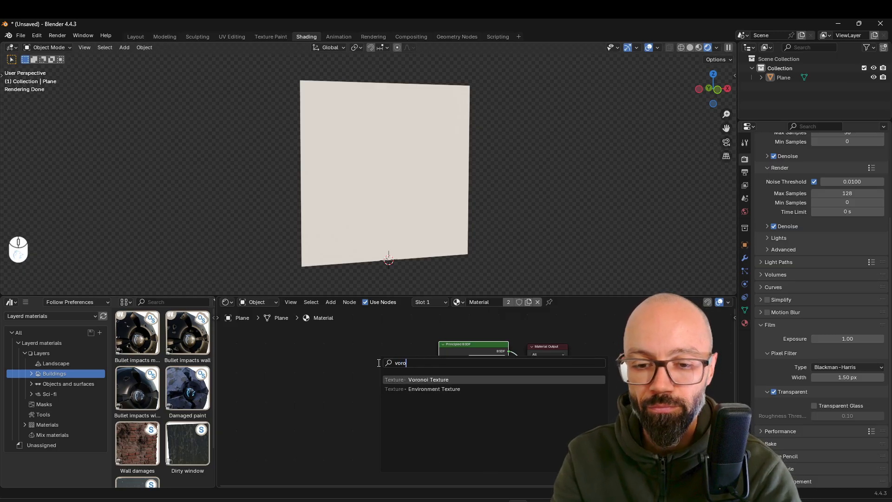
{"action": "key", "text": "Return"}
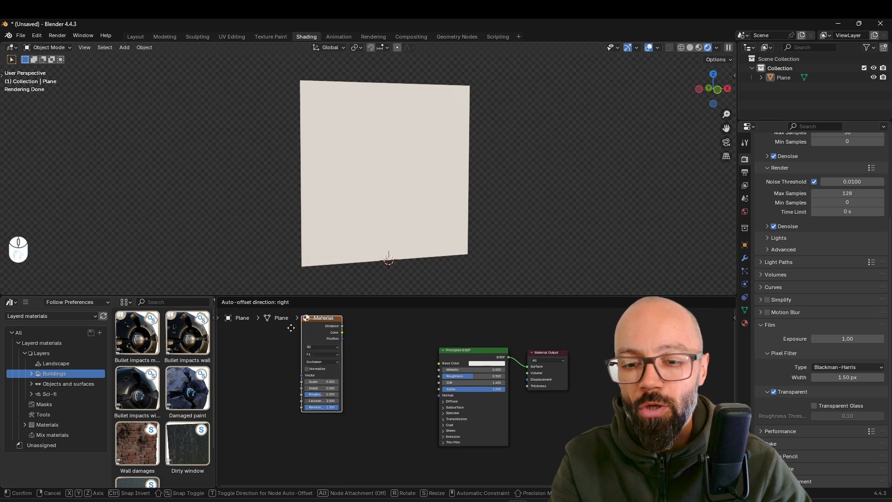
{"action": "left_click", "coordinate": [254, 346]}
{"action": "middle_click_drag", "start_coordinate": [318, 395], "coordinate": [363, 391]}
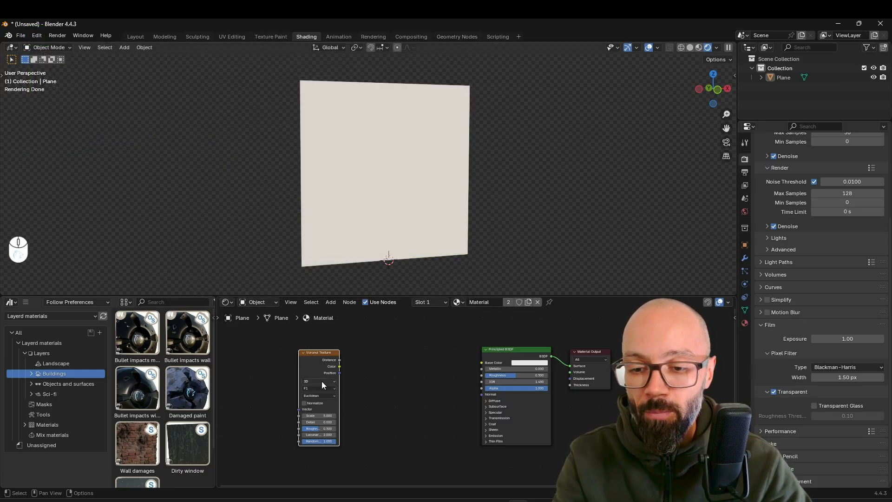
Step: Add Texture Coordinate and Mapping nodes to the Voronoi Texture, feed the Mapping vector from the Object output, and space the nodes out
{"action": "middle_click_drag", "start_coordinate": [346, 373], "coordinate": [393, 363]}
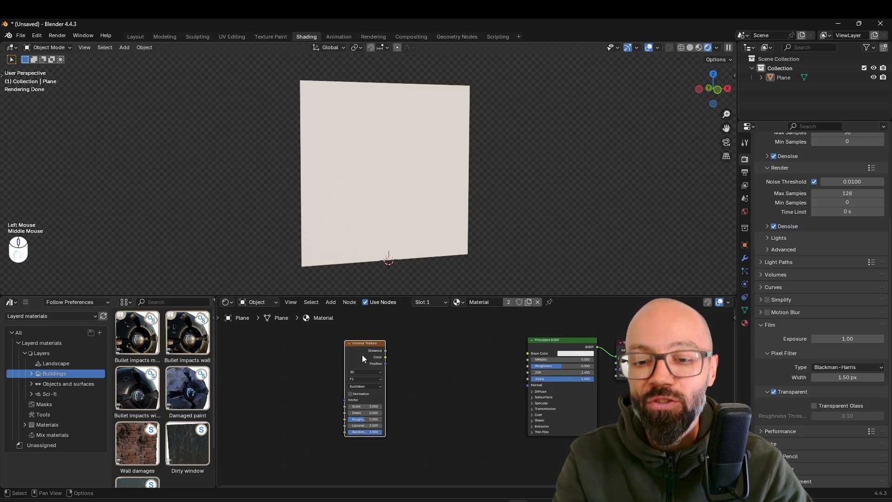
{"action": "key", "text": "ctrl+t"}
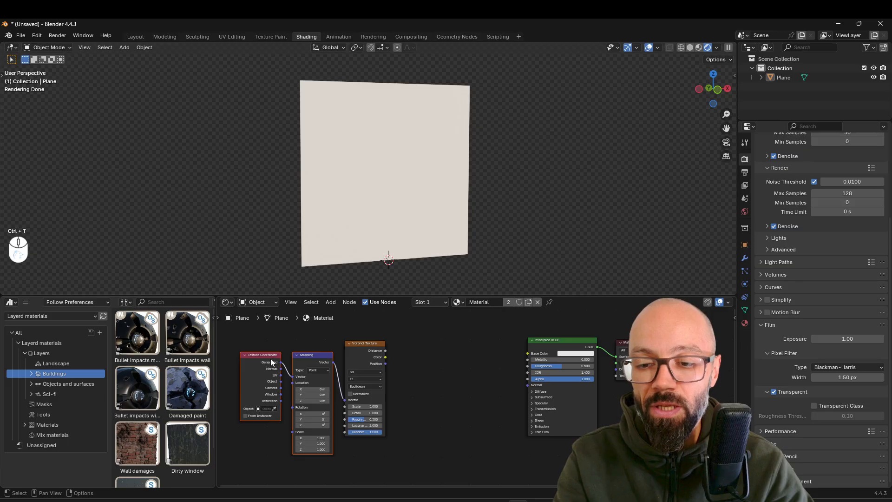
{"action": "left_click", "coordinate": [311, 359]}
{"action": "left_click_drag", "start_coordinate": [313, 343], "coordinate": [276, 355]}
{"action": "left_click", "coordinate": [304, 338]}
{"action": "left_click_drag", "start_coordinate": [242, 379], "coordinate": [248, 365]}
{"action": "middle_click_drag", "start_coordinate": [335, 381], "coordinate": [319, 369]}
{"action": "scroll", "coordinate": [266, 349], "scroll_direction": "up", "scroll_amount": 2}
{"action": "left_click_drag", "start_coordinate": [289, 373], "coordinate": [302, 375]}
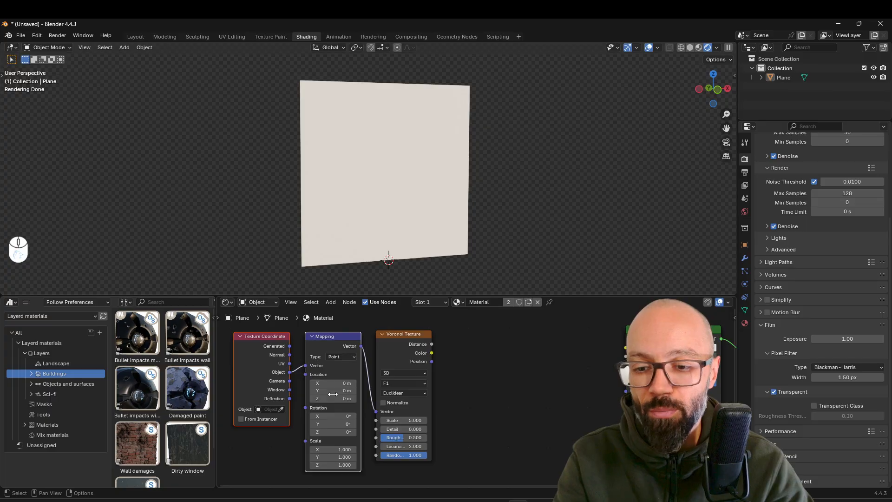
Step: Connect the Voronoi Texture's Distance output to the Principled BSDF's Base Color
{"action": "middle_click_drag", "start_coordinate": [368, 361], "coordinate": [309, 366]}
{"action": "left_click", "coordinate": [331, 353]}
{"action": "scroll", "coordinate": [330, 346], "scroll_direction": "down", "scroll_amount": 2}
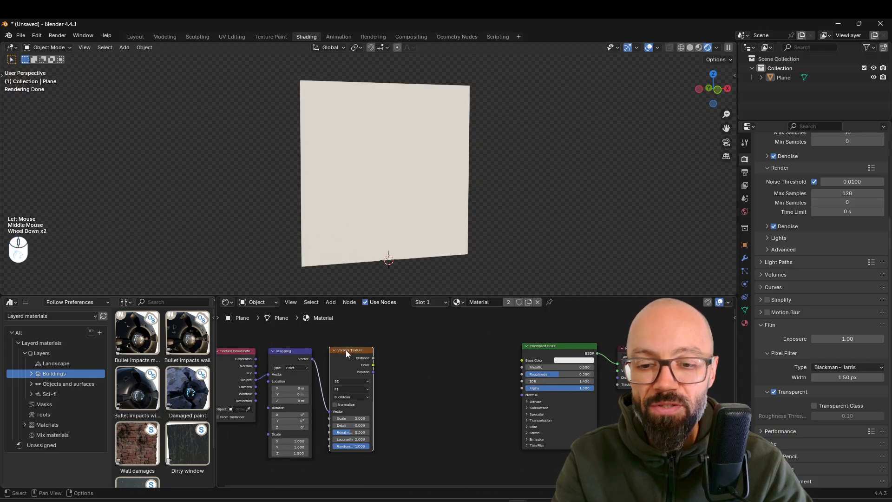
{"action": "middle_click_drag", "start_coordinate": [402, 226], "coordinate": [411, 222]}
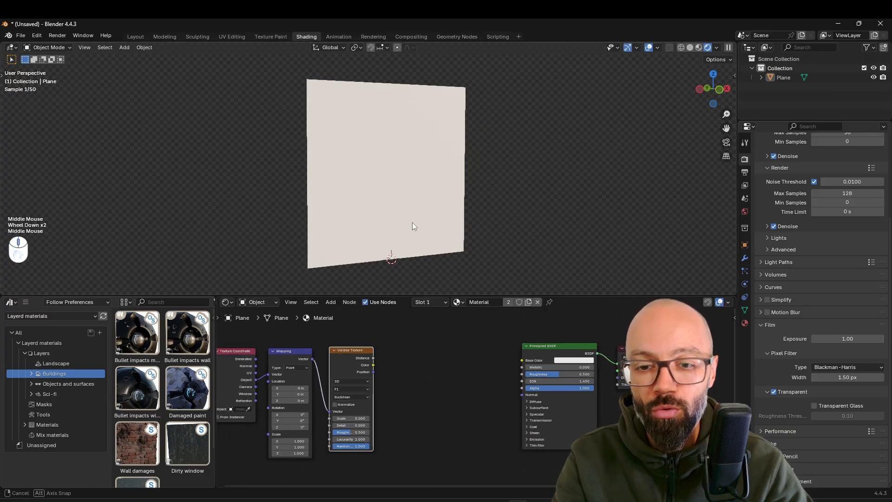
{"action": "left_click_drag", "start_coordinate": [373, 358], "coordinate": [416, 354]}
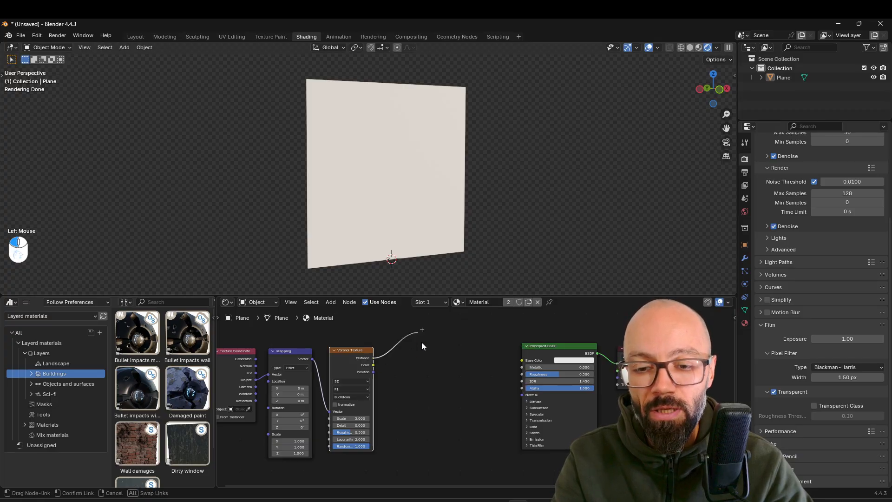
{"action": "left_click_drag", "start_coordinate": [524, 361], "coordinate": [525, 361]}
{"action": "middle_click_drag", "start_coordinate": [385, 143], "coordinate": [394, 122]}
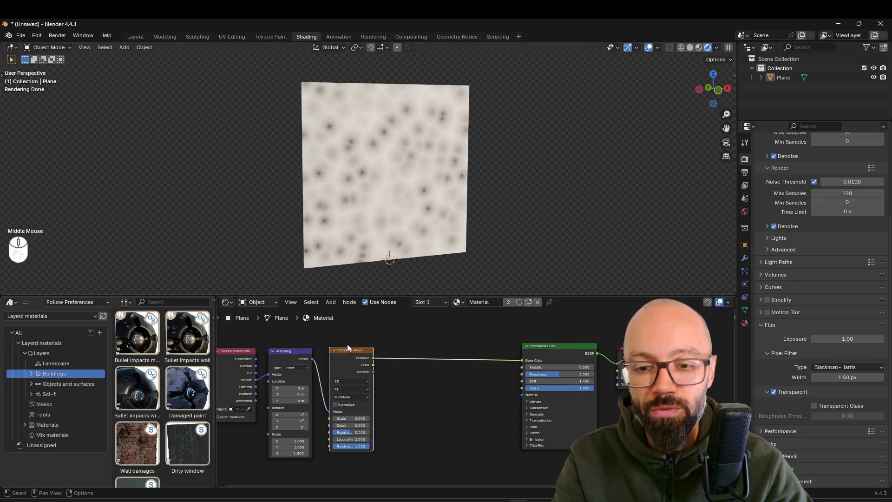
{"action": "scroll", "coordinate": [348, 220], "scroll_direction": "up", "scroll_amount": 3}
{"action": "middle_click_drag", "start_coordinate": [348, 219], "coordinate": [360, 208]}
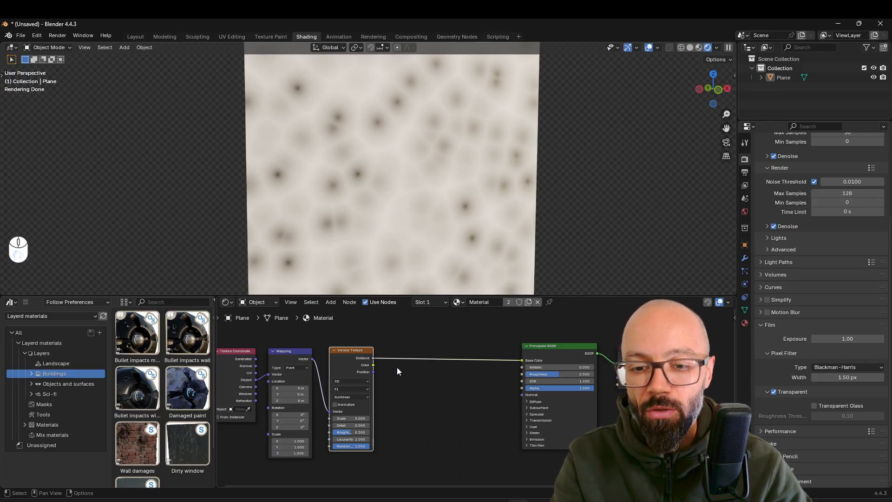
{"action": "middle_click_drag", "start_coordinate": [432, 162], "coordinate": [446, 158]}
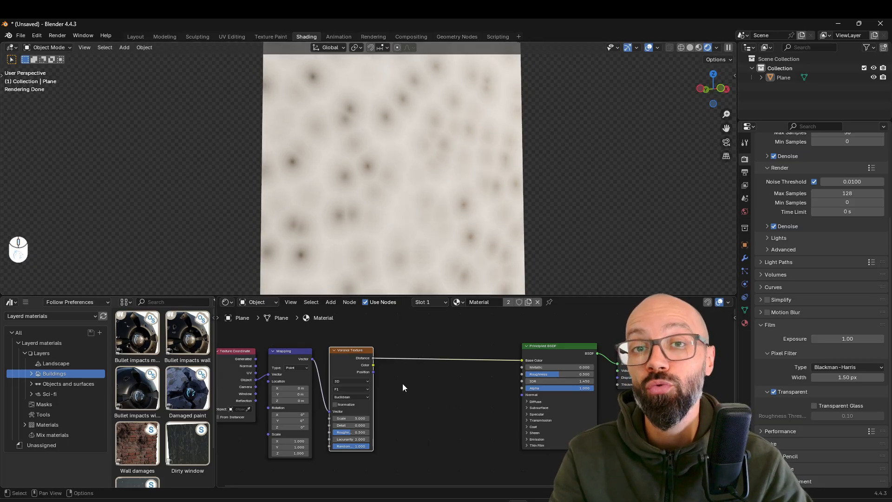
Step: Add a Bump node, feeding its Height from the Voronoi Distance output and linking its Normal output to the Principled BSDF's Normal
{"action": "key", "text": "shift+a"}
{"action": "left_click", "coordinate": [422, 370]}
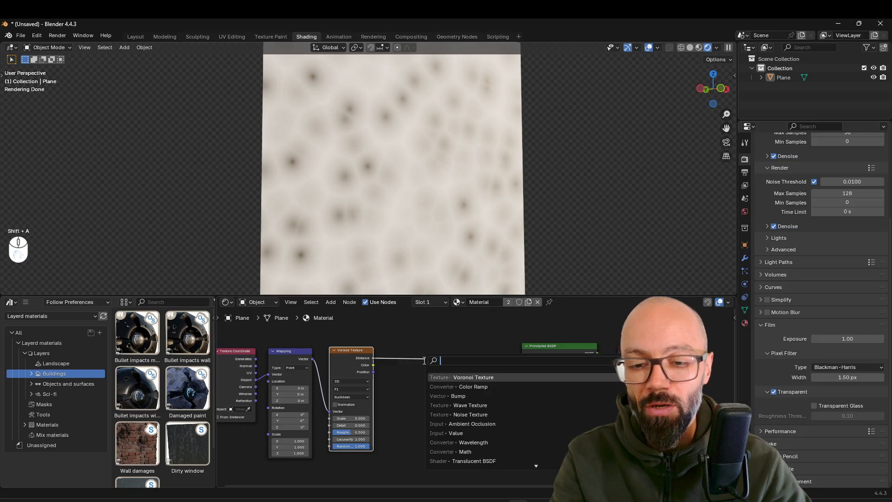
{"action": "type", "text": "bump"}
{"action": "key", "text": "Return"}
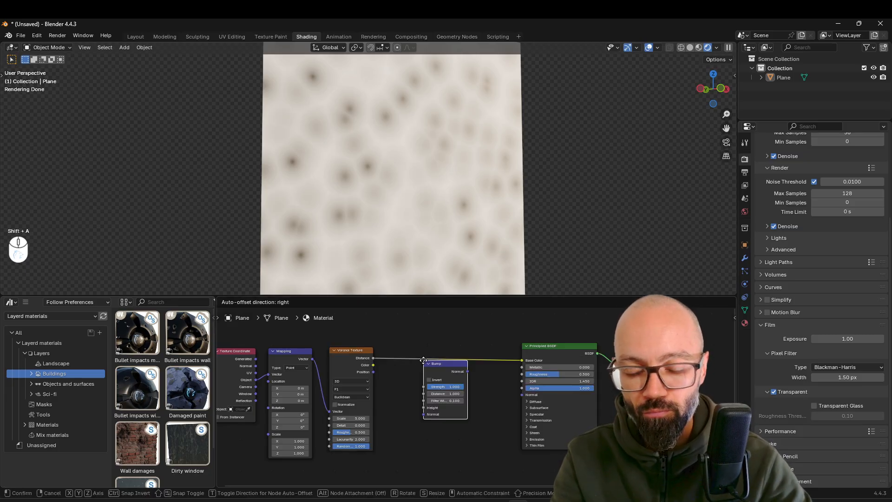
{"action": "left_click", "coordinate": [424, 370]}
{"action": "left_click_drag", "start_coordinate": [379, 390], "coordinate": [421, 415]}
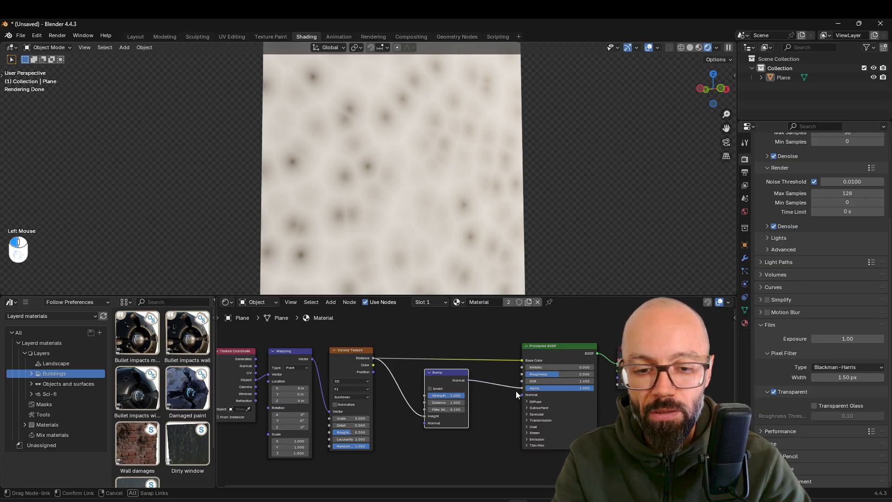
{"action": "left_click_drag", "start_coordinate": [522, 398], "coordinate": [534, 393]}
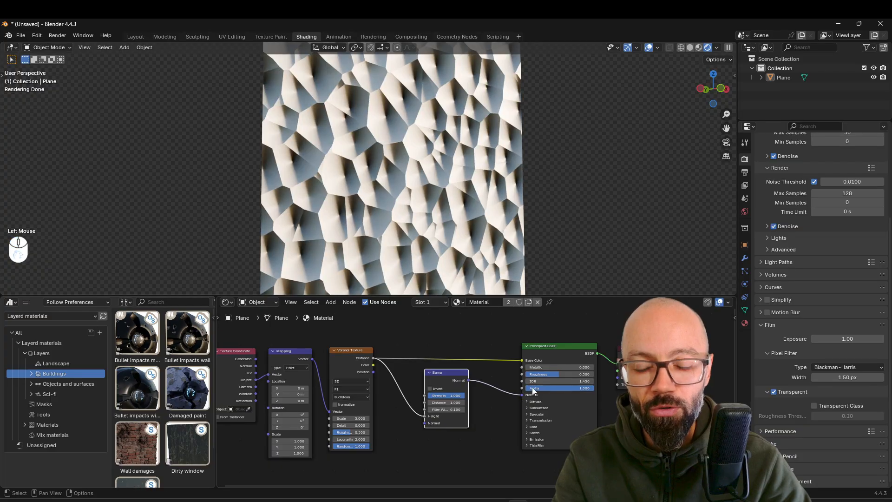
{"action": "middle_click_drag", "start_coordinate": [501, 183], "coordinate": [488, 200]}
Step: Set the Voronoi Texture's Randomness to 0.000
{"action": "middle_click_drag", "start_coordinate": [263, 356], "coordinate": [312, 370]}
{"action": "scroll", "coordinate": [312, 370], "scroll_direction": "up", "scroll_amount": 2}
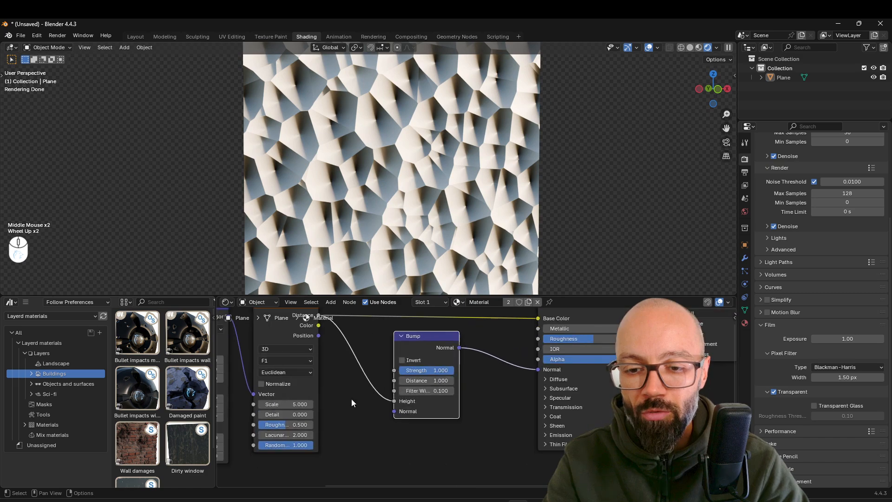
{"action": "middle_click_drag", "start_coordinate": [351, 399], "coordinate": [429, 412]}
{"action": "left_click_drag", "start_coordinate": [364, 333], "coordinate": [366, 335]}
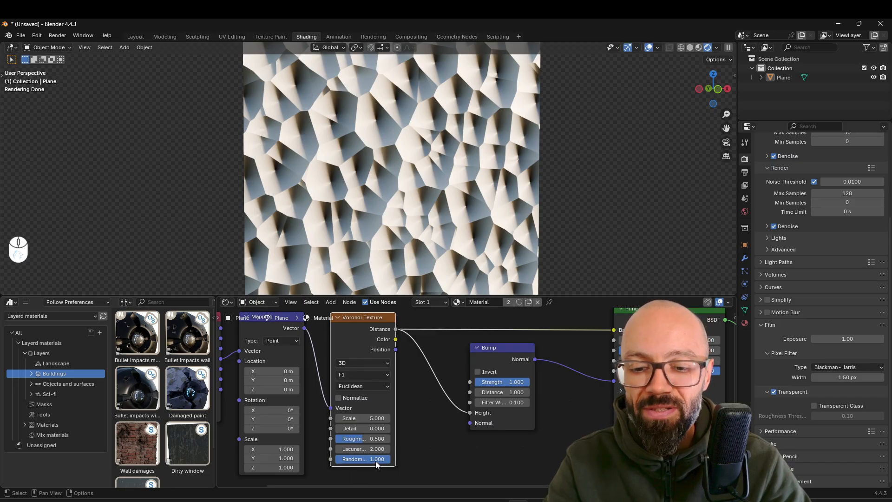
{"action": "left_click_drag", "start_coordinate": [376, 461], "coordinate": [339, 461]}
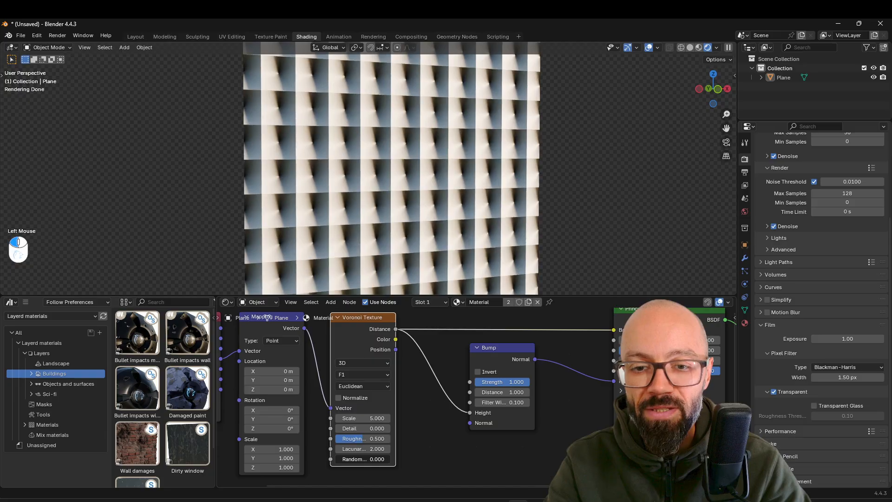
{"action": "mouse_move", "coordinate": [492, 205]}
{"action": "middle_mouse_down"}
{"action": "mouse_move", "coordinate": [452, 203]}
{"action": "mouse_move", "coordinate": [486, 204]}
{"action": "mouse_move", "coordinate": [479, 214]}
{"action": "middle_mouse_up"}
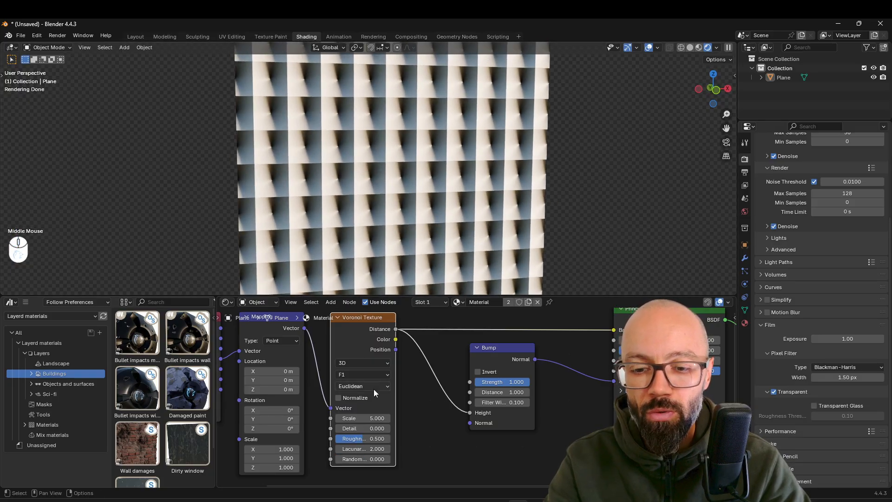
{"action": "scroll", "coordinate": [358, 377], "scroll_direction": "down", "scroll_amount": 2}
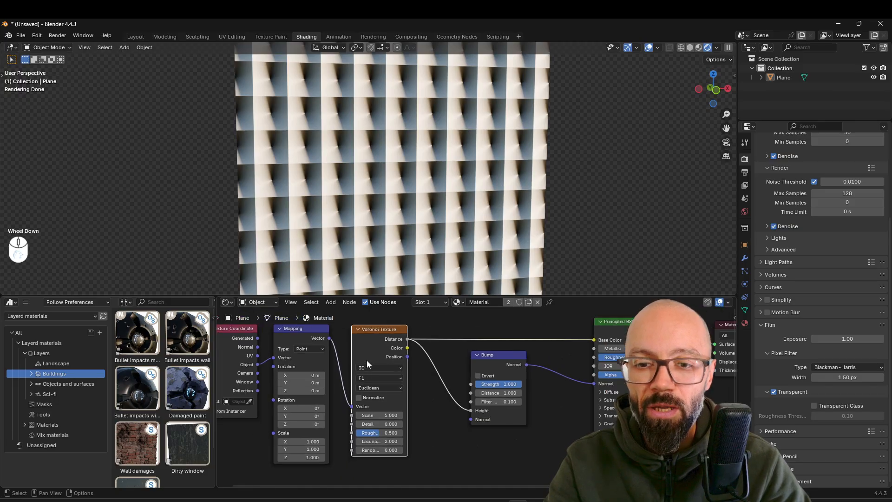
{"action": "middle_click_drag", "start_coordinate": [425, 203], "coordinate": [432, 292]}
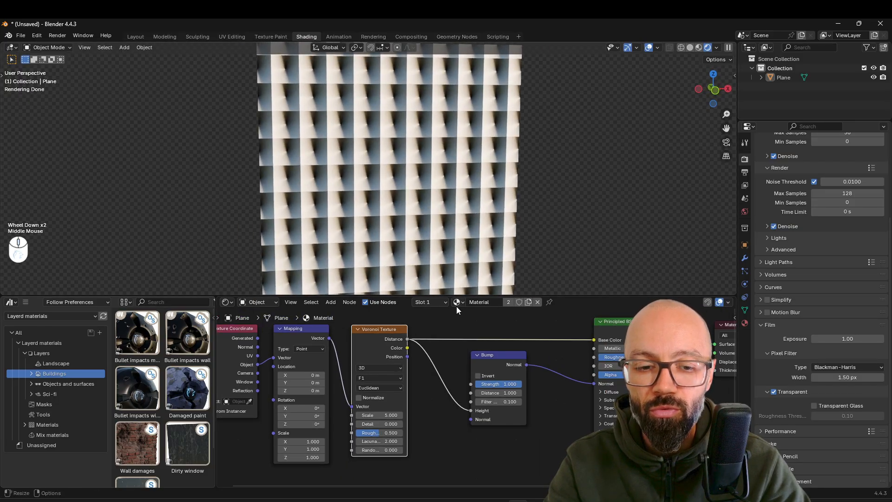
{"action": "middle_click_drag", "start_coordinate": [418, 171], "coordinate": [436, 194]}
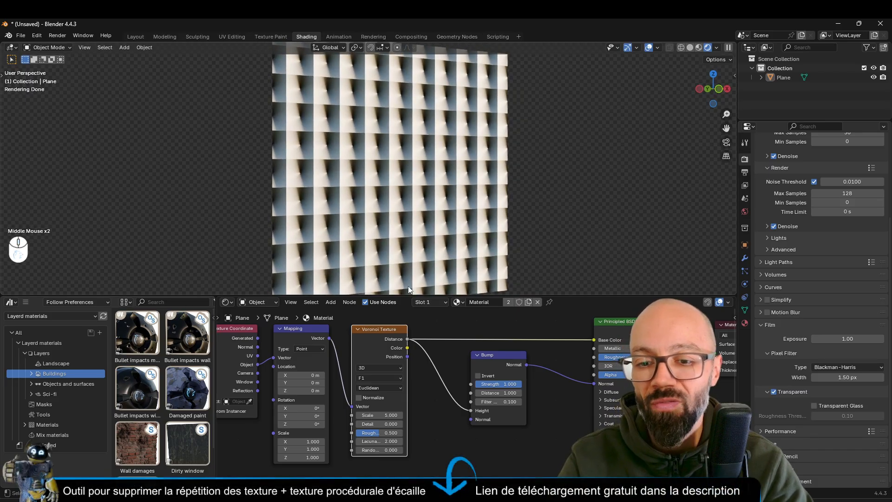
Step: Move the Texture Coordinate, Mapping and Voronoi Texture nodes together farther away from the Bump node
{"action": "scroll", "coordinate": [418, 320], "scroll_direction": "down", "scroll_amount": 2}
{"action": "left_click_drag", "start_coordinate": [421, 327], "coordinate": [246, 447]}
{"action": "left_click_drag", "start_coordinate": [399, 354], "coordinate": [327, 353]}
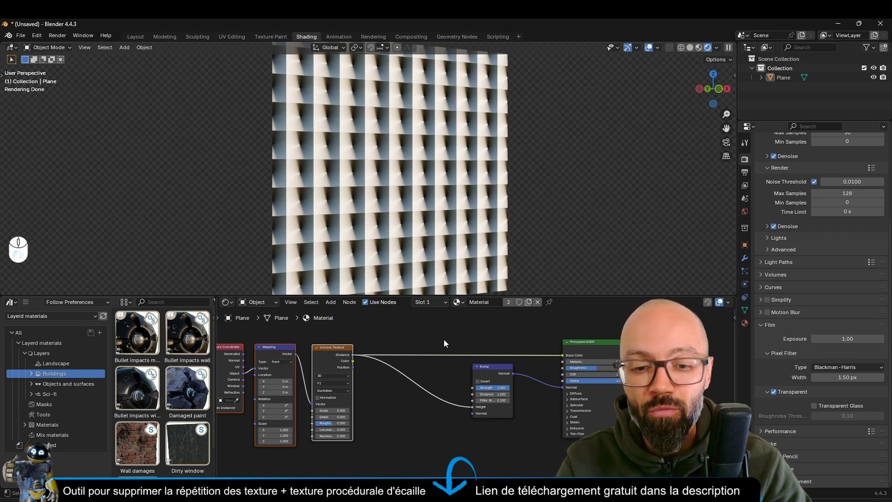
Step: Set the Principled BSDF's Metallic to 1.000 and its Roughness to about 0.35
{"action": "scroll", "coordinate": [472, 208], "scroll_direction": "up", "scroll_amount": 1}
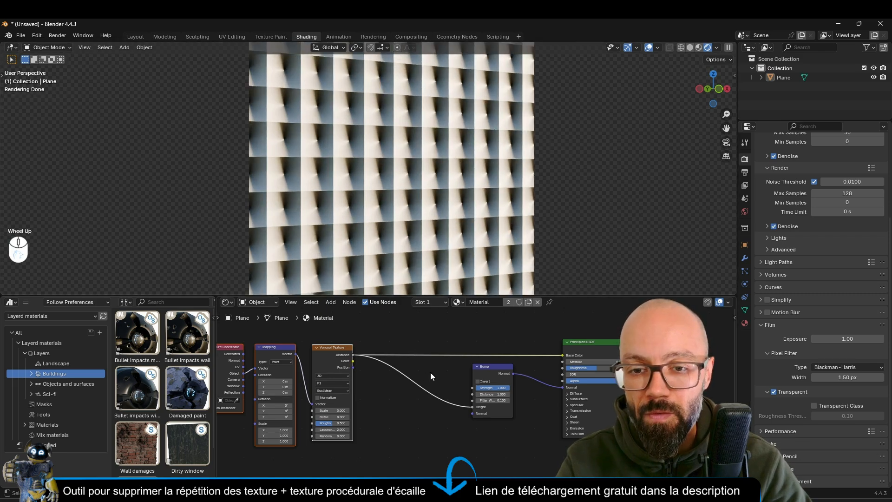
{"action": "mouse_move", "coordinate": [581, 362]}
{"action": "left_mouse_down"}
{"action": "mouse_move", "coordinate": [606, 359]}
{"action": "mouse_move", "coordinate": [564, 367]}
{"action": "left_mouse_up"}
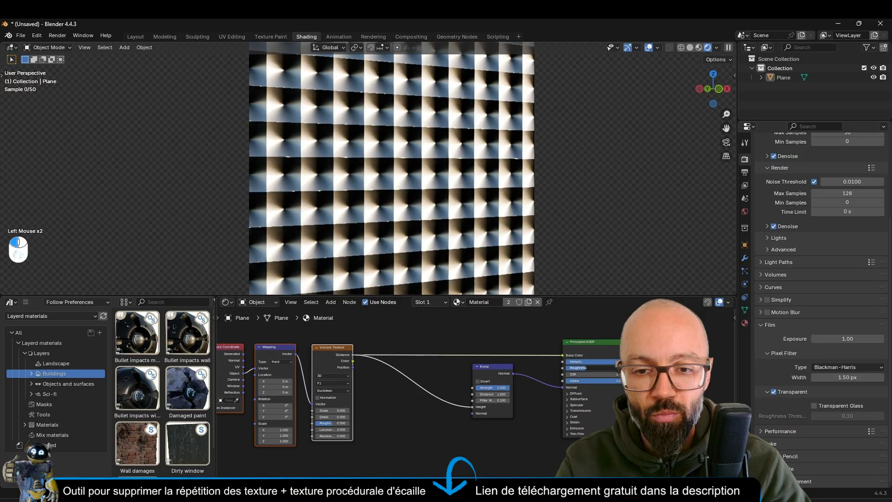
Step: Insert a Color Ramp between the Voronoi Distance output and the Bump Height, and connect its Color output to Base Color
{"action": "middle_click_drag", "start_coordinate": [481, 347], "coordinate": [508, 354]}
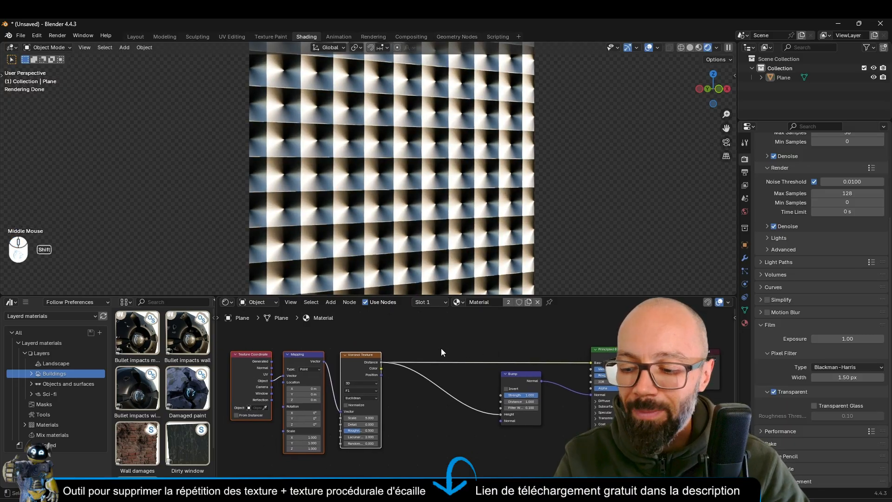
{"action": "key", "text": "shift+a"}
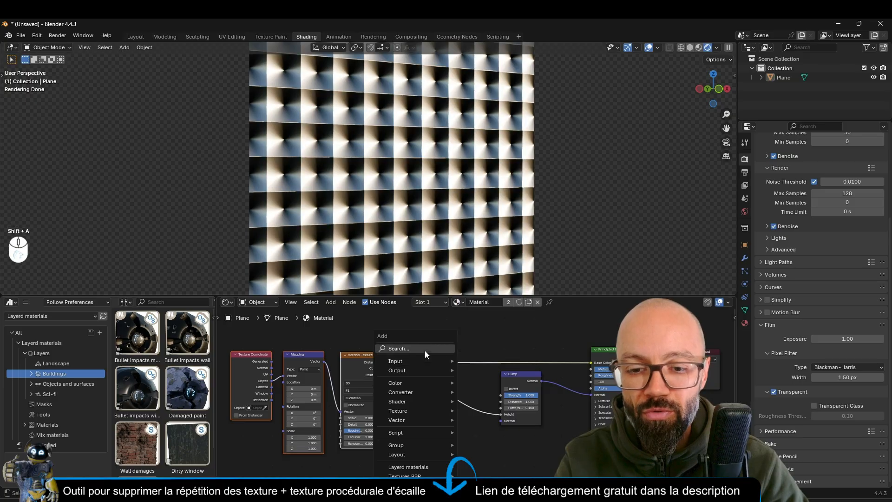
{"action": "left_click", "coordinate": [425, 351]}
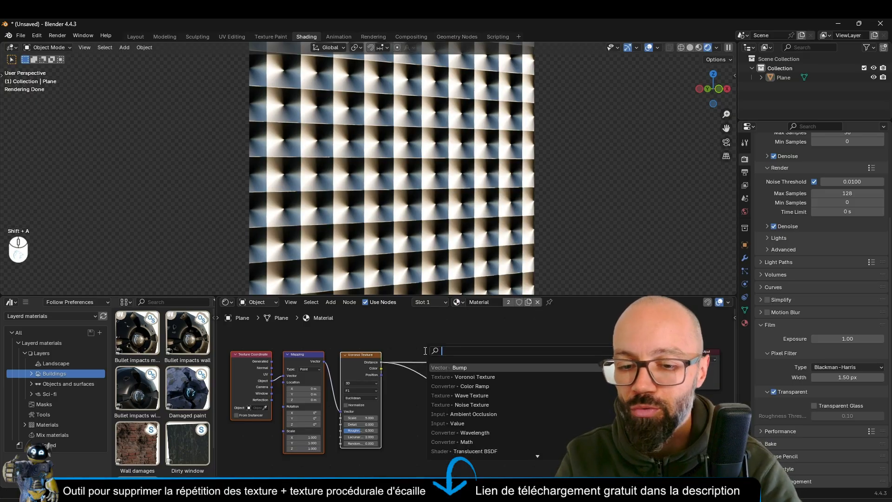
{"action": "type", "text": "color r"}
{"action": "key", "text": "Return"}
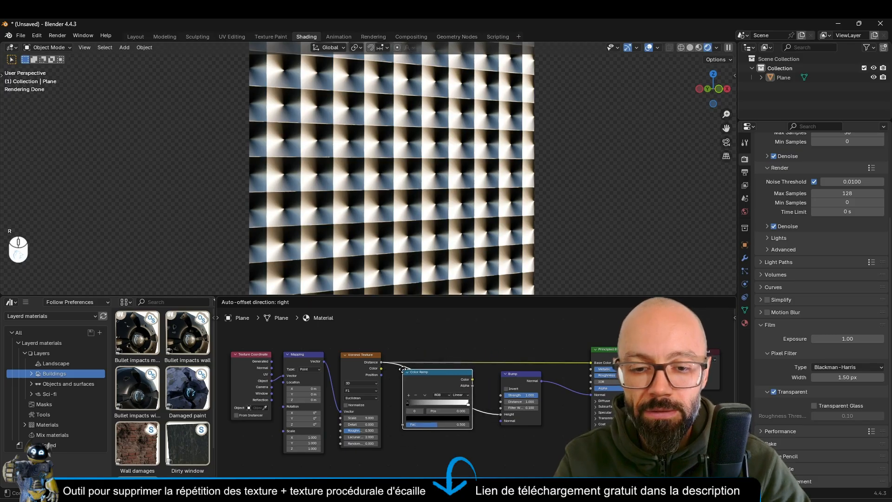
{"action": "left_click", "coordinate": [401, 372]}
{"action": "left_click_drag", "start_coordinate": [471, 382], "coordinate": [591, 363]}
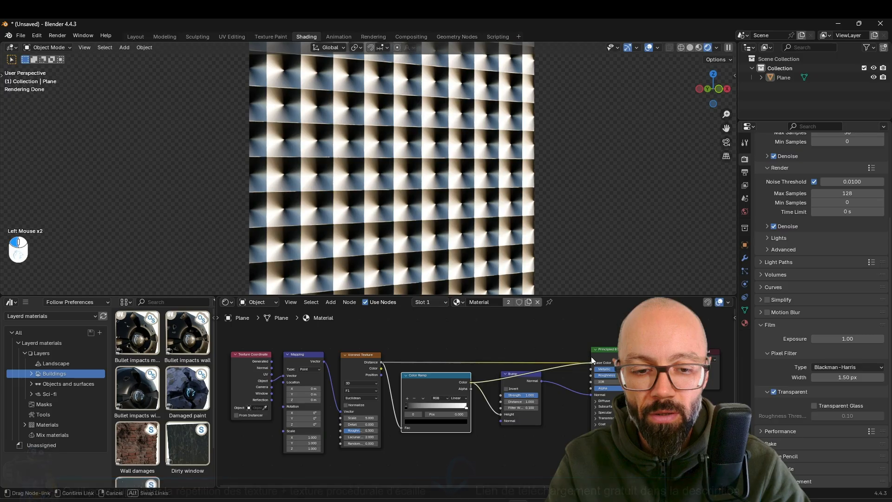
Step: Move the Color Ramp's black stop to position 0.391 and its white stop to just past the middle
{"action": "left_click", "coordinate": [433, 387]}
{"action": "scroll", "coordinate": [437, 395], "scroll_direction": "up", "scroll_amount": 2}
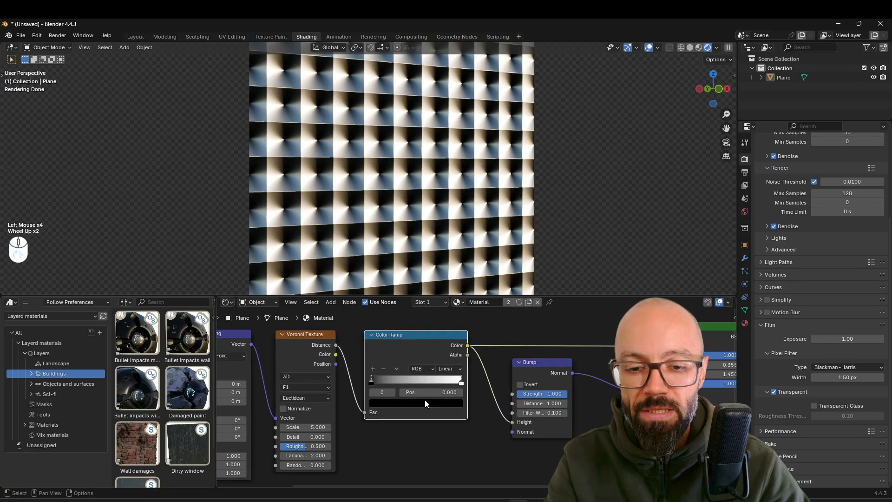
{"action": "left_click_drag", "start_coordinate": [460, 384], "coordinate": [409, 381]}
{"action": "middle_click_drag", "start_coordinate": [489, 169], "coordinate": [435, 166]}
{"action": "scroll", "coordinate": [474, 171], "scroll_direction": "up", "scroll_amount": 3}
{"action": "scroll", "coordinate": [435, 166], "scroll_direction": "down", "scroll_amount": 2}
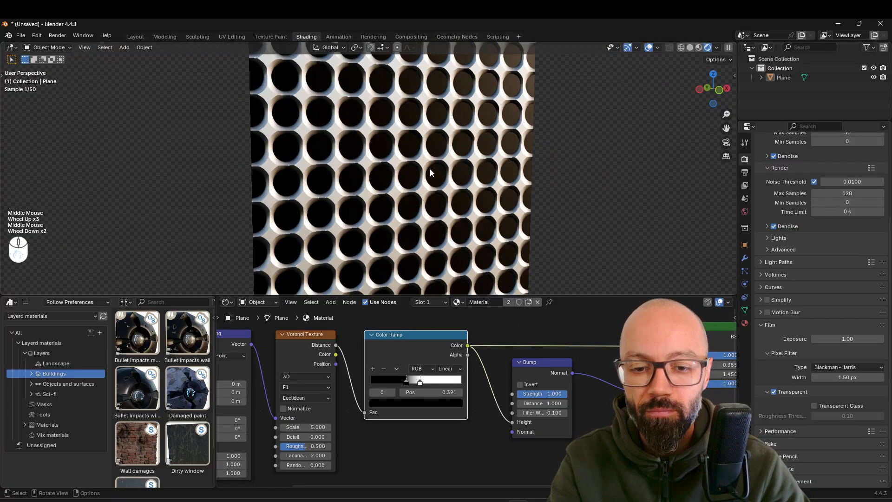
{"action": "middle_click_drag", "start_coordinate": [429, 212], "coordinate": [441, 151]}
Step: Shift the Bump node lower and connect the Color Ramp's Color output to the Principled BSDF's Alpha
{"action": "left_click_drag", "start_coordinate": [532, 363], "coordinate": [534, 385]}
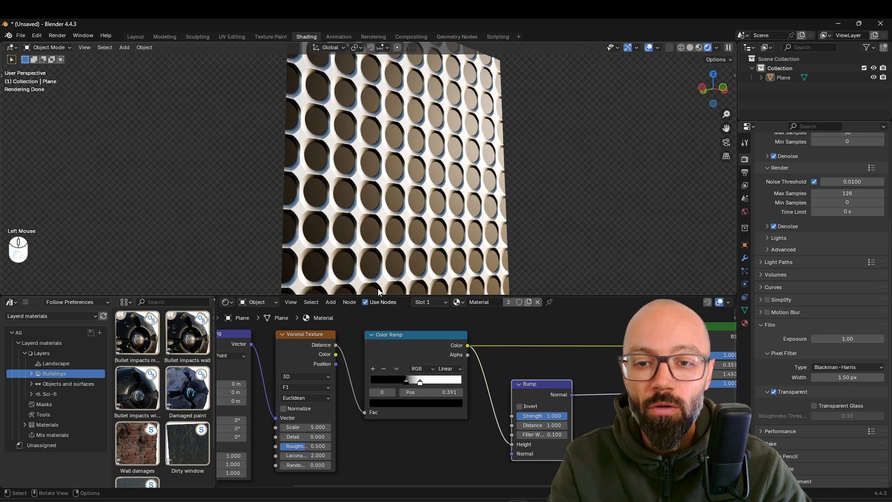
{"action": "left_click_drag", "start_coordinate": [468, 346], "coordinate": [651, 390]}
{"action": "middle_click_drag", "start_coordinate": [483, 219], "coordinate": [536, 216]}
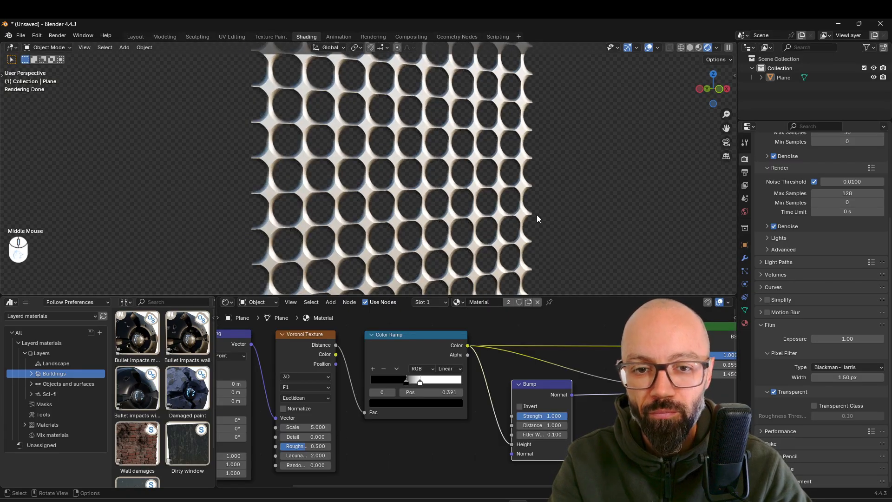
{"action": "scroll", "coordinate": [362, 211], "scroll_direction": "up", "scroll_amount": 3}
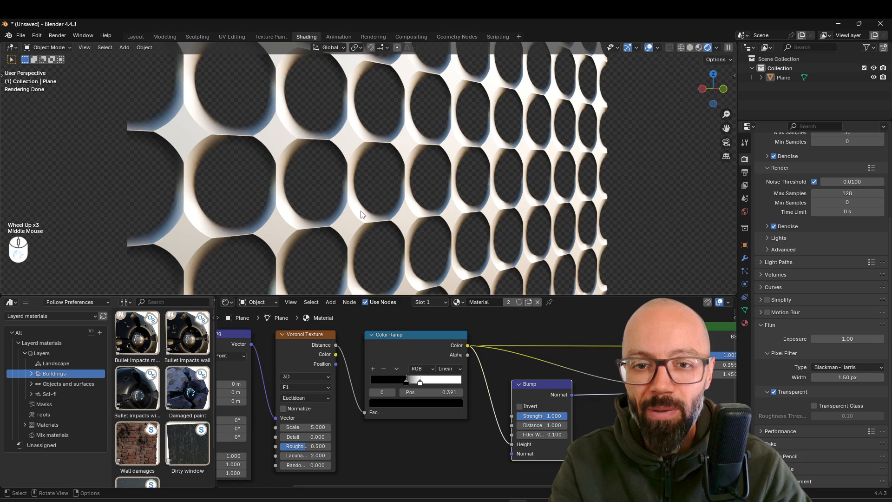
{"action": "scroll", "coordinate": [359, 213], "scroll_direction": "down", "scroll_amount": 2}
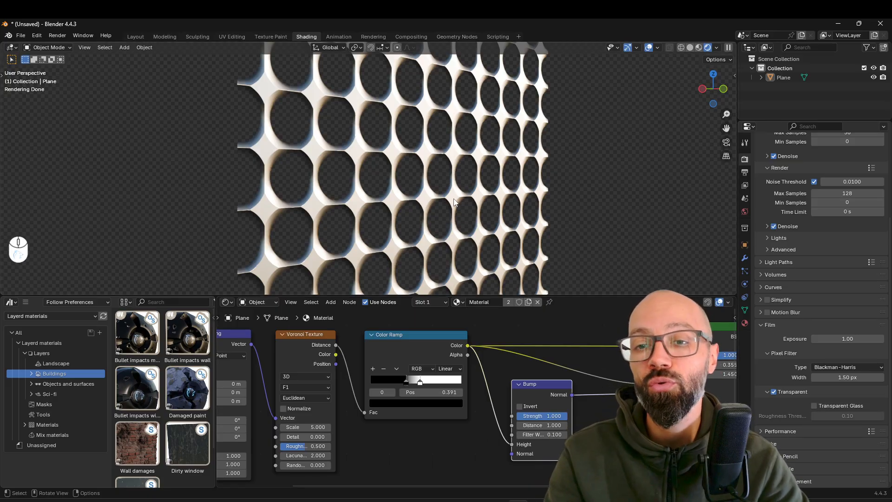
{"action": "scroll", "coordinate": [456, 202], "scroll_direction": "up", "scroll_amount": 3}
{"action": "middle_click_drag", "start_coordinate": [465, 203], "coordinate": [492, 197]}
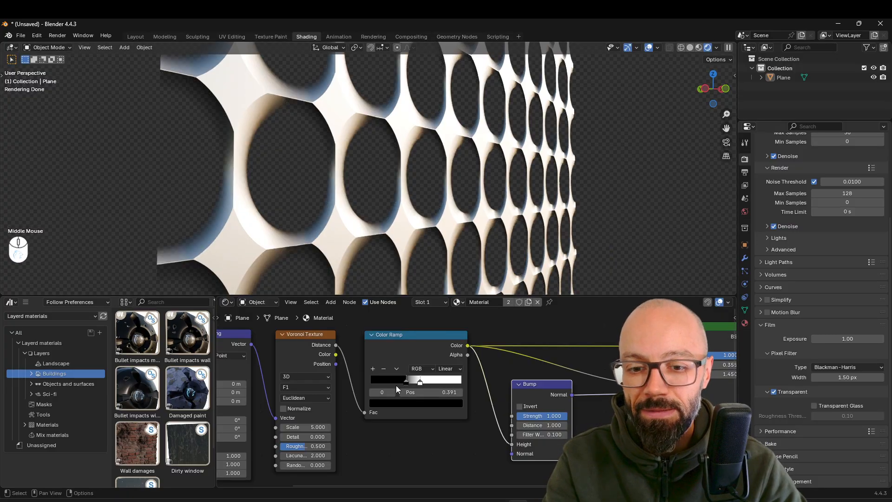
Step: Add another white stop to the Color Ramp at position 0.573, just beyond the existing white stop
{"action": "scroll", "coordinate": [402, 377], "scroll_direction": "up", "scroll_amount": 4}
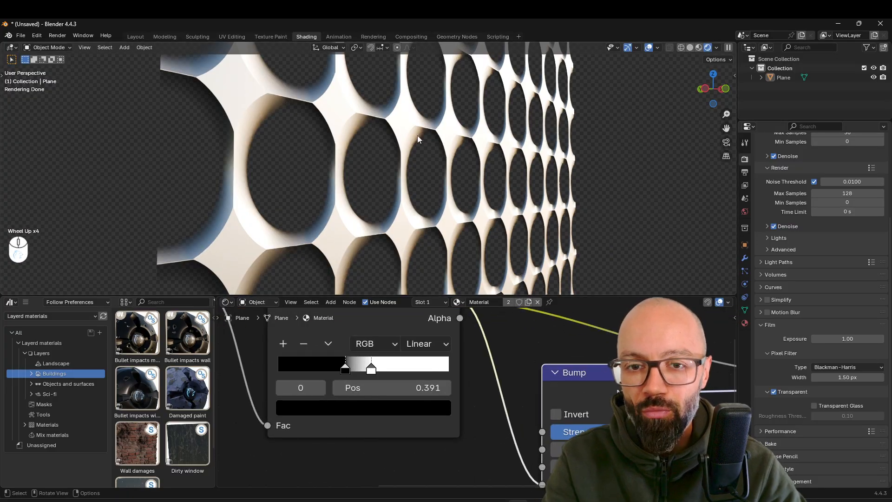
{"action": "scroll", "coordinate": [246, 131], "scroll_direction": "up", "scroll_amount": 4}
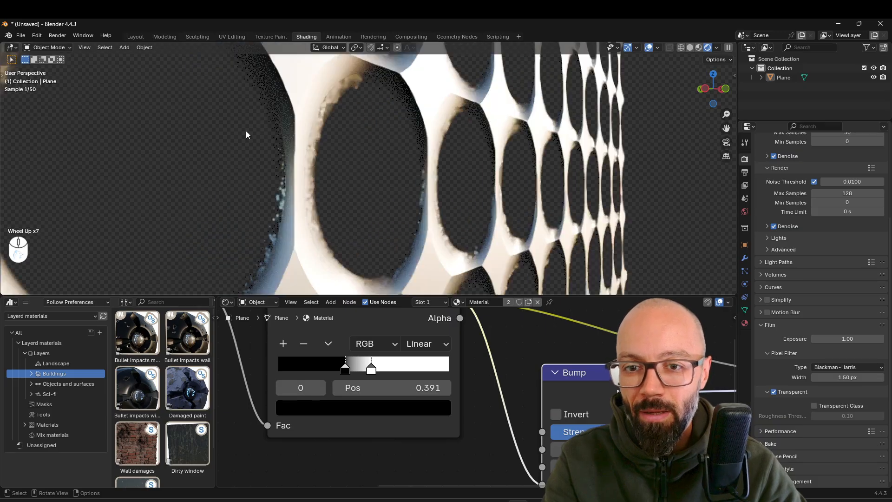
{"action": "scroll", "coordinate": [247, 131], "scroll_direction": "down", "scroll_amount": 1}
{"action": "middle_click_drag", "start_coordinate": [334, 141], "coordinate": [318, 126], "text": "shift"}
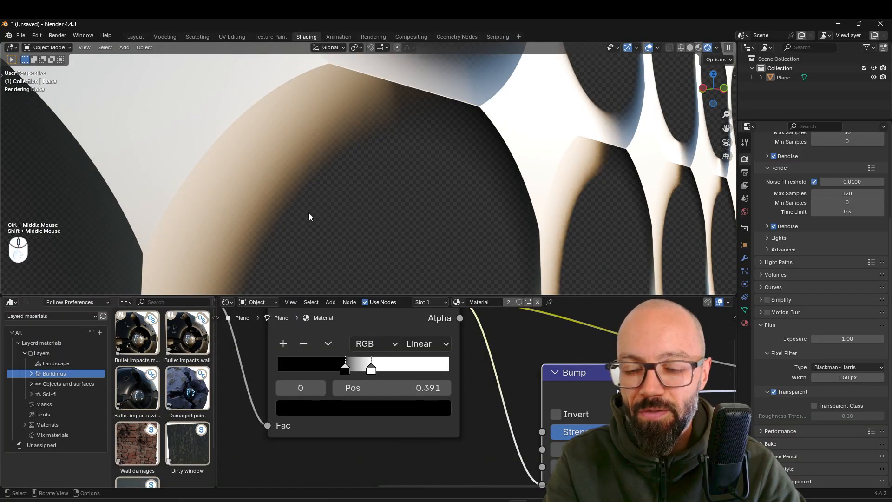
{"action": "scroll", "coordinate": [357, 345], "scroll_direction": "up", "scroll_amount": 2}
{"action": "middle_click_drag", "start_coordinate": [372, 358], "coordinate": [402, 382]}
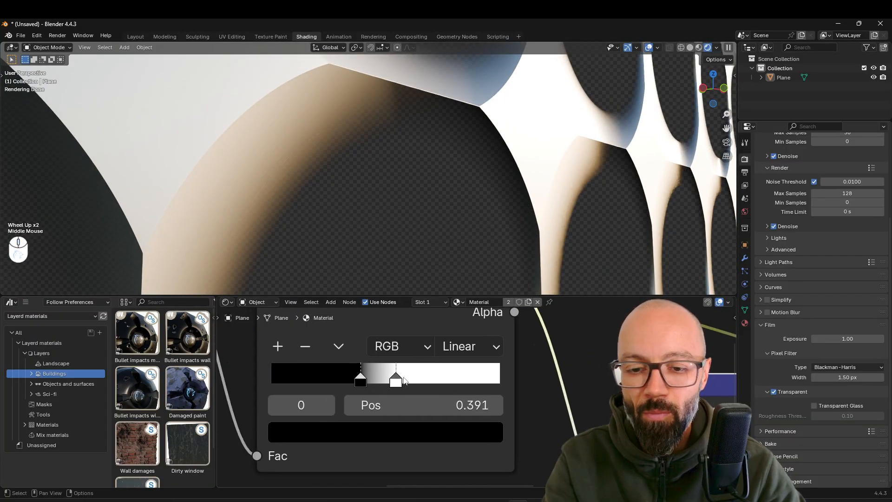
{"action": "left_click", "coordinate": [403, 375], "text": "ctrl"}
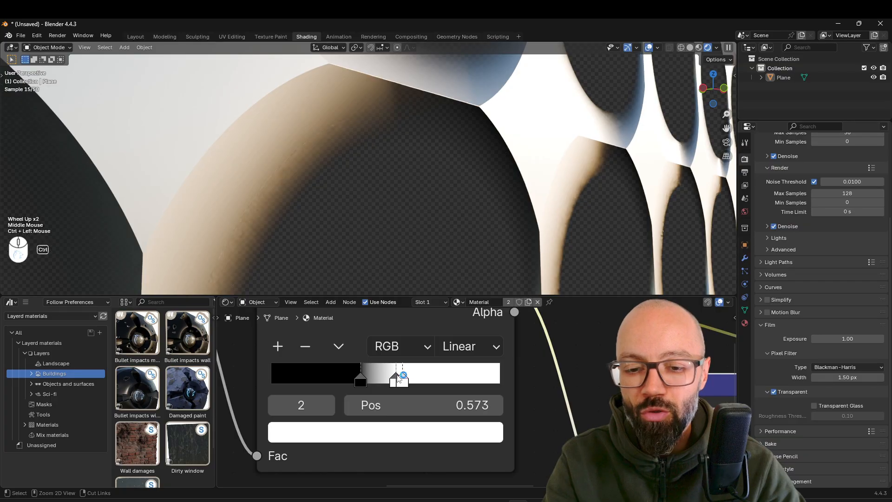
Step: Try the Color Ramp's middle white stop at position 0.418, inspect the hole edges, and undo the change
{"action": "left_click_drag", "start_coordinate": [395, 382], "coordinate": [366, 381]}
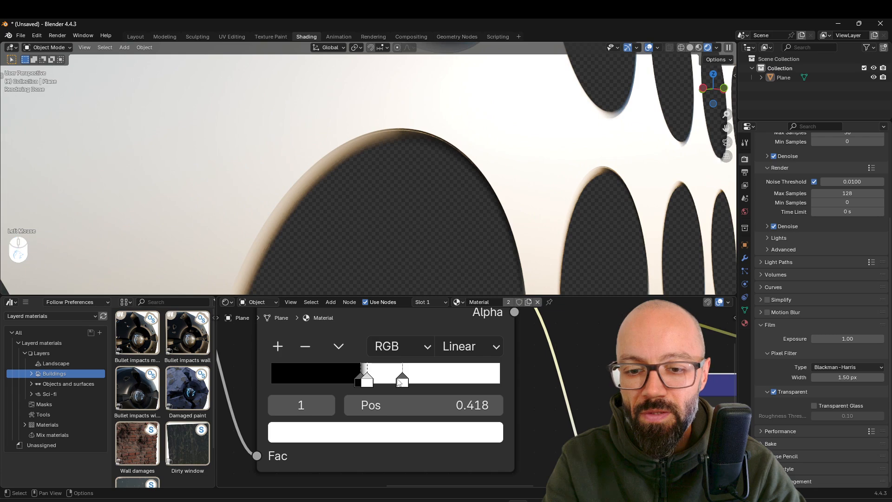
{"action": "scroll", "coordinate": [398, 174], "scroll_direction": "down", "scroll_amount": 2}
{"action": "scroll", "coordinate": [381, 194], "scroll_direction": "up", "scroll_amount": 5}
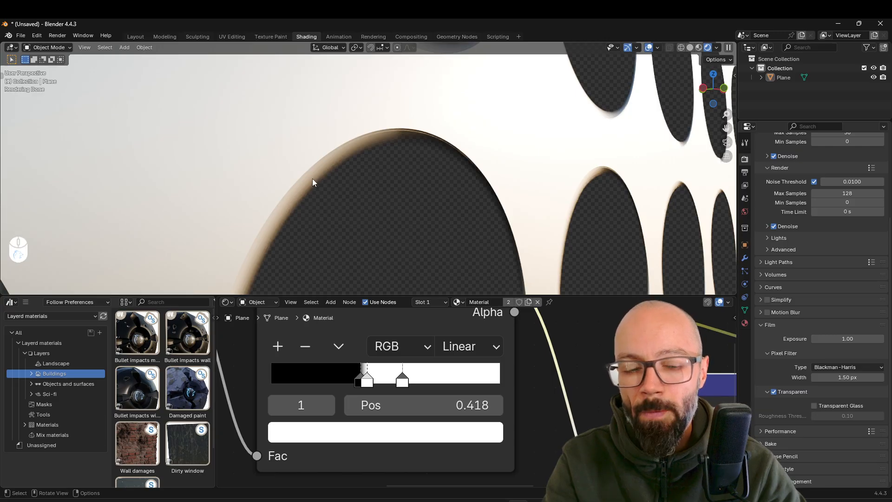
{"action": "scroll", "coordinate": [424, 157], "scroll_direction": "down", "scroll_amount": 2}
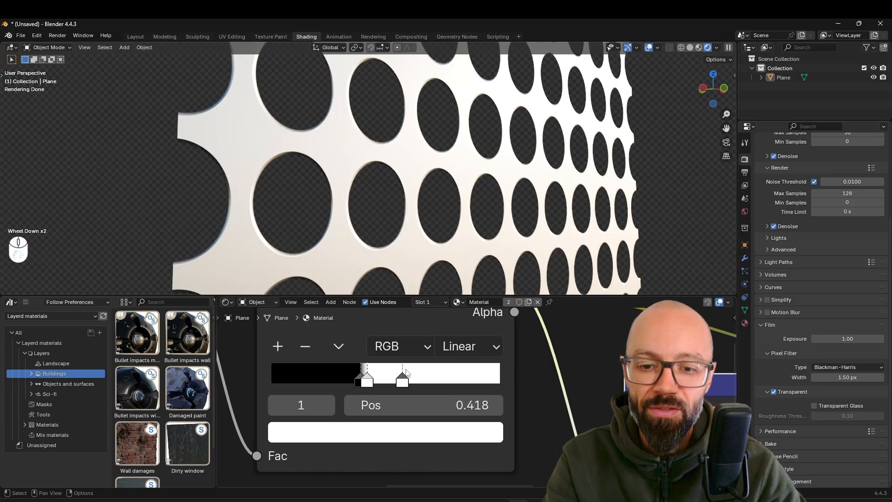
{"action": "scroll", "coordinate": [472, 331], "scroll_direction": "down", "scroll_amount": 4}
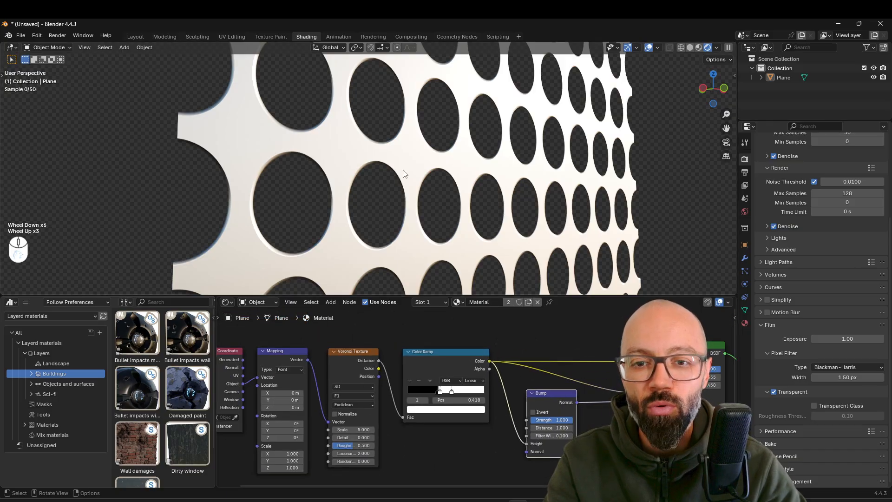
{"action": "scroll", "coordinate": [404, 173], "scroll_direction": "up", "scroll_amount": 1}
{"action": "key", "text": "ctrl+z"}
Step: Duplicate the Color Ramp with its input link, place the copy below the original, and connect its Color output to Alpha
{"action": "scroll", "coordinate": [394, 194], "scroll_direction": "down", "scroll_amount": 2}
{"action": "middle_click_drag", "start_coordinate": [462, 353], "coordinate": [403, 384]}
{"action": "left_click_drag", "start_coordinate": [381, 385], "coordinate": [381, 346]}
{"action": "middle_click_drag", "start_coordinate": [381, 346], "coordinate": [384, 328]}
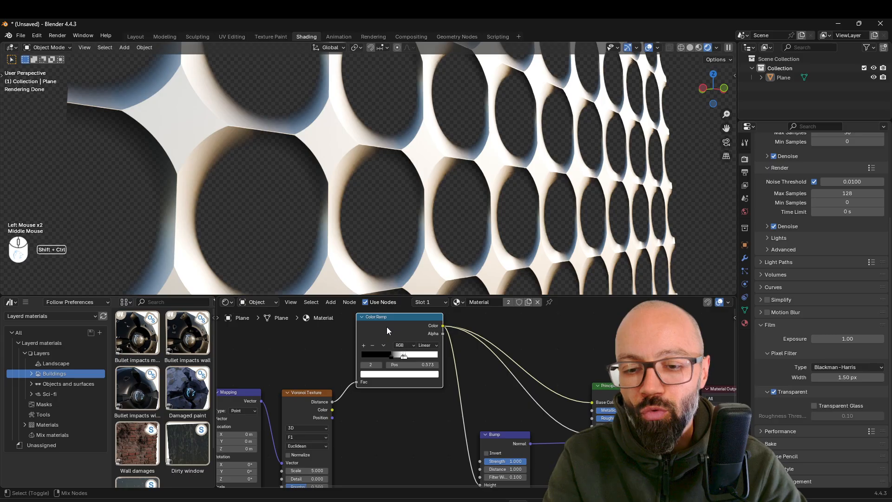
{"action": "key", "text": "ctrl+shift+d"}
{"action": "left_click", "coordinate": [388, 403]}
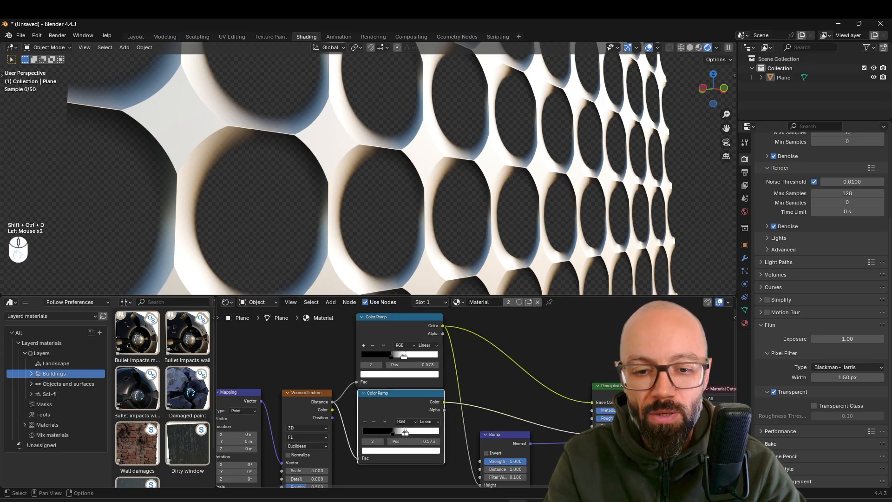
Step: Rearrange the nodes by raising the Bump node and moving the duplicated Color Ramp further down
{"action": "scroll", "coordinate": [409, 372], "scroll_direction": "up", "scroll_amount": 3}
{"action": "middle_click_drag", "start_coordinate": [400, 367], "coordinate": [415, 376]}
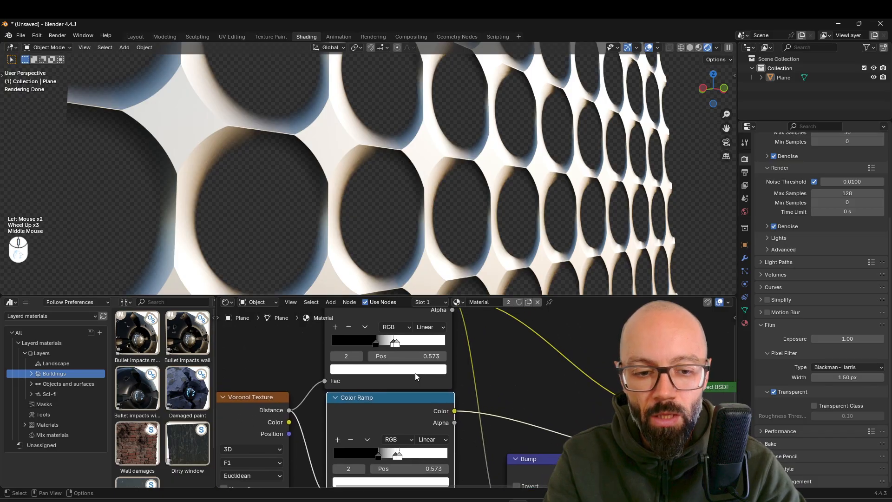
{"action": "left_click_drag", "start_coordinate": [537, 469], "coordinate": [525, 386]}
{"action": "scroll", "coordinate": [526, 386], "scroll_direction": "down", "scroll_amount": 2}
{"action": "left_click_drag", "start_coordinate": [417, 406], "coordinate": [418, 464]}
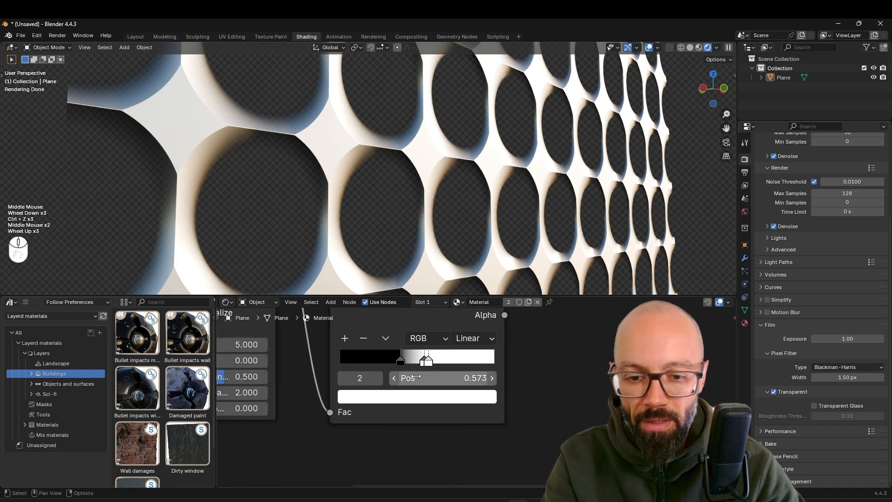
Step: Move the middle white stop of the lower Color Ramp onto its black stop at position 0.391 for a hard alpha edge
{"action": "scroll", "coordinate": [396, 347], "scroll_direction": "up", "scroll_amount": 1}
{"action": "left_click_drag", "start_coordinate": [407, 353], "coordinate": [375, 355]}
{"action": "scroll", "coordinate": [376, 354], "scroll_direction": "up", "scroll_amount": 3}
{"action": "middle_click_drag", "start_coordinate": [377, 355], "coordinate": [380, 357]}
{"action": "scroll", "coordinate": [437, 221], "scroll_direction": "up", "scroll_amount": 2}
{"action": "middle_click_drag", "start_coordinate": [437, 222], "coordinate": [412, 191], "text": "shift"}
Step: Move the middle white stop of the upper Color Ramp, which drives the Bump, to position 0.473
{"action": "scroll", "coordinate": [412, 191], "scroll_direction": "down", "scroll_amount": 2}
{"action": "middle_click_drag", "start_coordinate": [411, 316], "coordinate": [415, 412]}
{"action": "scroll", "coordinate": [410, 372], "scroll_direction": "down", "scroll_amount": 2}
{"action": "scroll", "coordinate": [410, 372], "scroll_direction": "down", "scroll_amount": 1}
{"action": "left_click_drag", "start_coordinate": [441, 341], "coordinate": [427, 344]}
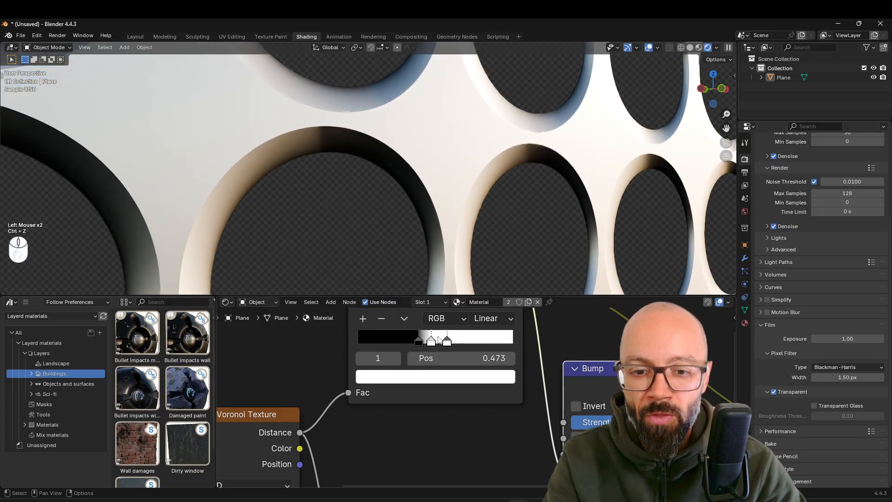
Step: Set the lower Color Ramp's interpolation to Constant and delete its extra stops, keeping the white stop at 0.391
{"action": "scroll", "coordinate": [439, 340], "scroll_direction": "down", "scroll_amount": 2}
{"action": "middle_click_drag", "start_coordinate": [439, 341], "coordinate": [479, 395]}
{"action": "scroll", "coordinate": [418, 398], "scroll_direction": "up", "scroll_amount": 2}
{"action": "scroll", "coordinate": [418, 400], "scroll_direction": "up", "scroll_amount": 3}
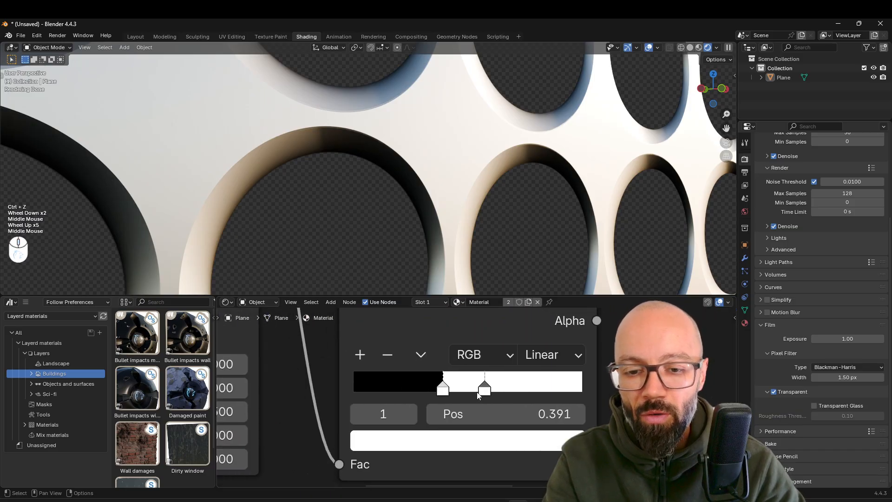
{"action": "left_click", "coordinate": [559, 362]}
{"action": "left_click", "coordinate": [560, 327]}
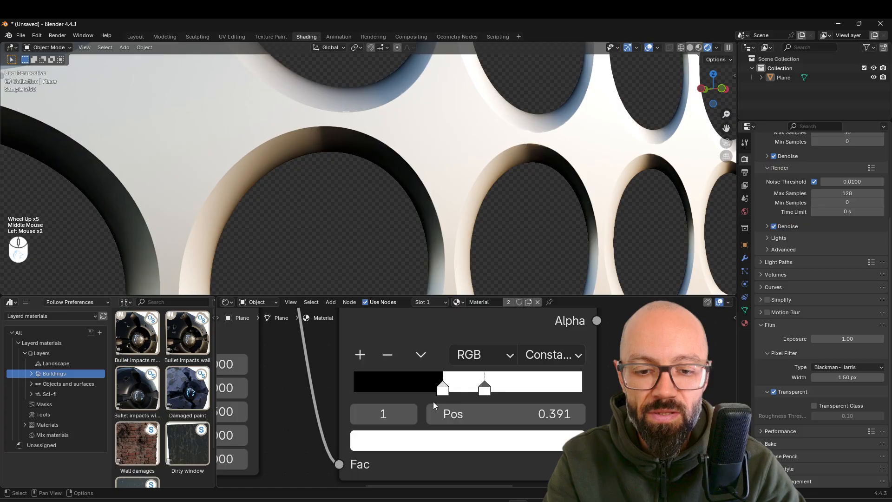
{"action": "left_click", "coordinate": [483, 391]}
{"action": "left_click", "coordinate": [388, 354]}
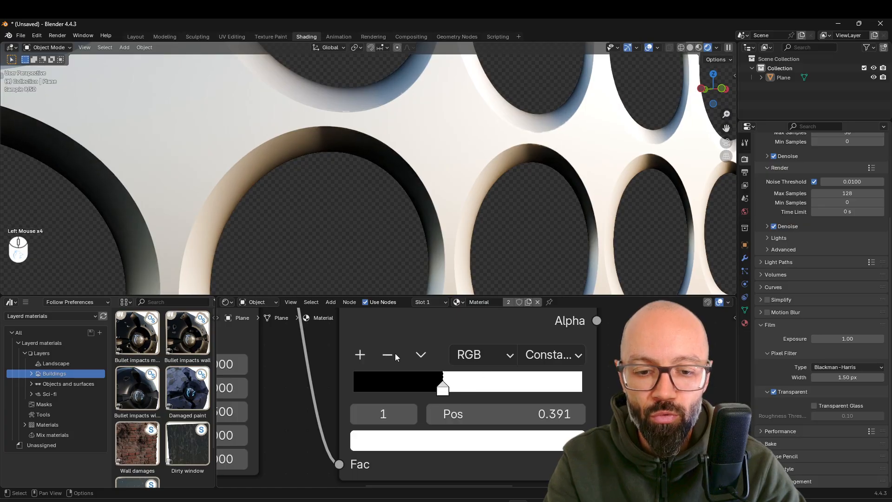
Step: Try the lower Color Ramp's white stop at positions 0.345 and 0.405 to vary the hole size
{"action": "mouse_move", "coordinate": [443, 387]}
{"action": "left_mouse_down"}
{"action": "mouse_move", "coordinate": [350, 388]}
{"action": "mouse_move", "coordinate": [465, 394]}
{"action": "mouse_move", "coordinate": [436, 393]}
{"action": "left_mouse_up"}
{"action": "left_click", "coordinate": [442, 387]}
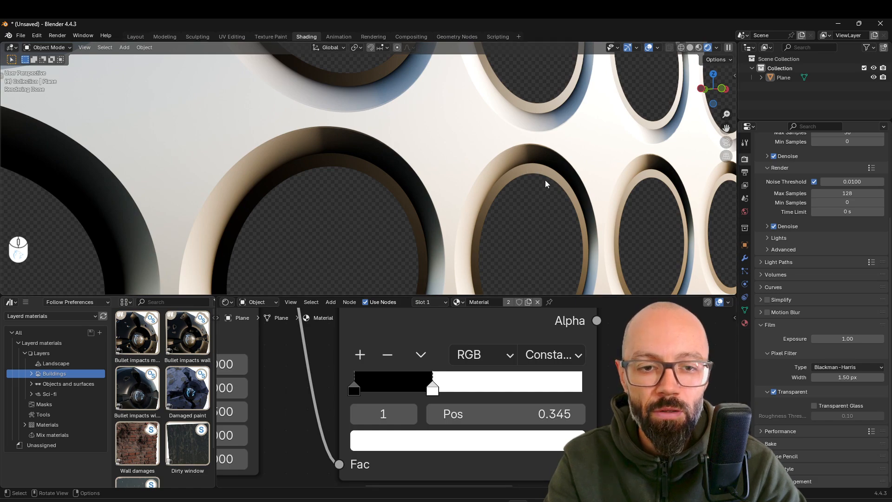
{"action": "mouse_move", "coordinate": [433, 390]}
{"action": "left_mouse_down"}
{"action": "mouse_move", "coordinate": [423, 392]}
{"action": "mouse_move", "coordinate": [448, 391]}
{"action": "left_mouse_up"}
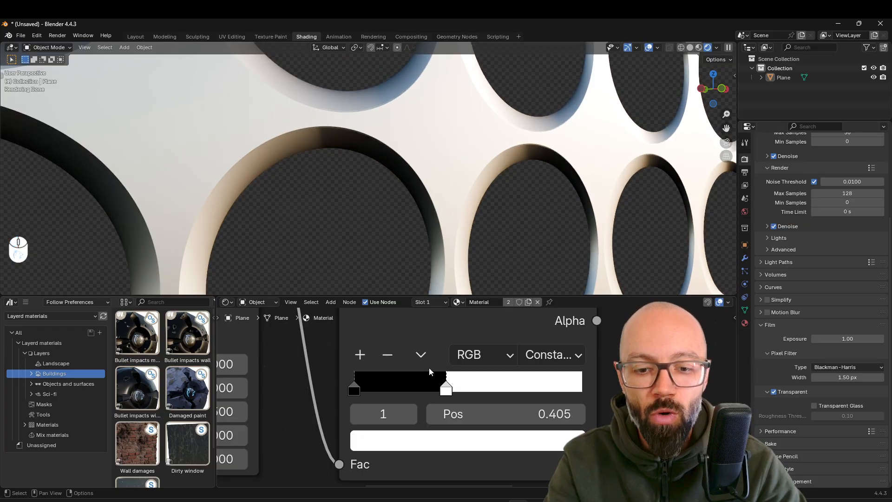
Step: Set the lower Color Ramp's white stop to position 0.391, matching the upper ramp's black stop
{"action": "scroll", "coordinate": [433, 375], "scroll_direction": "down", "scroll_amount": 2}
{"action": "middle_click_drag", "start_coordinate": [437, 418], "coordinate": [449, 365]}
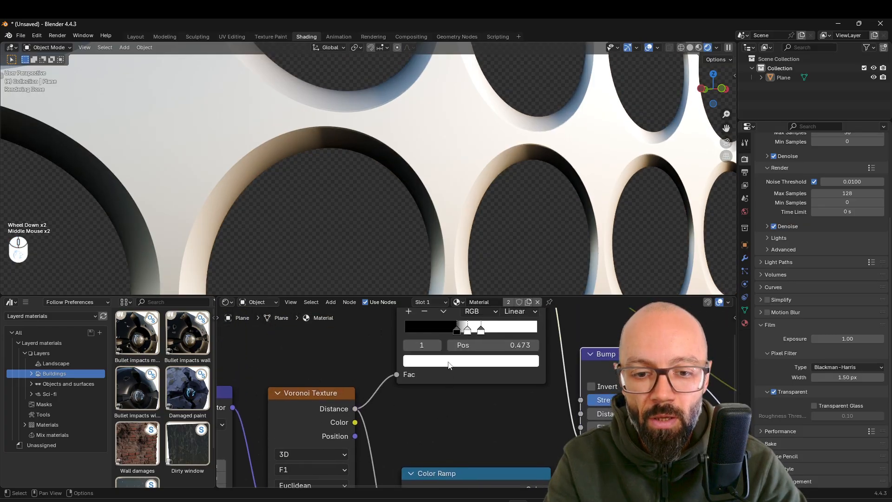
{"action": "left_click", "coordinate": [456, 331]}
{"action": "key", "text": "ctrl+z"}
{"action": "left_click", "coordinate": [457, 331]}
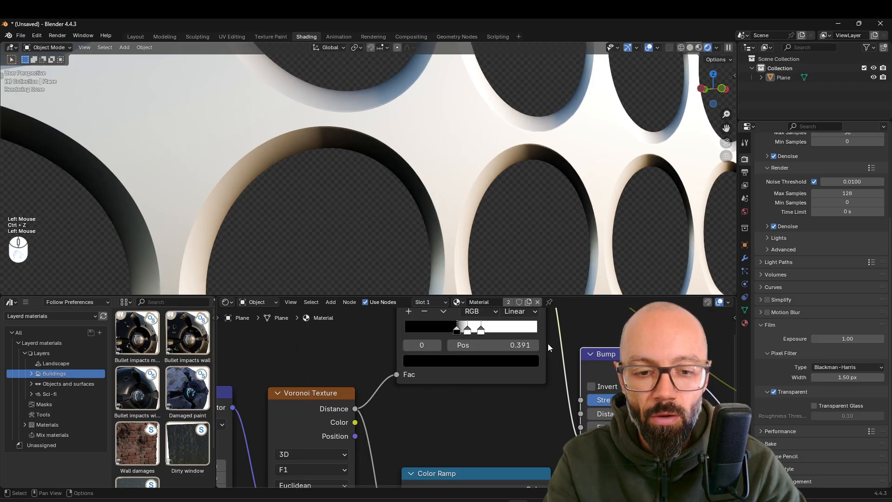
{"action": "middle_click_drag", "start_coordinate": [515, 345], "coordinate": [499, 427]}
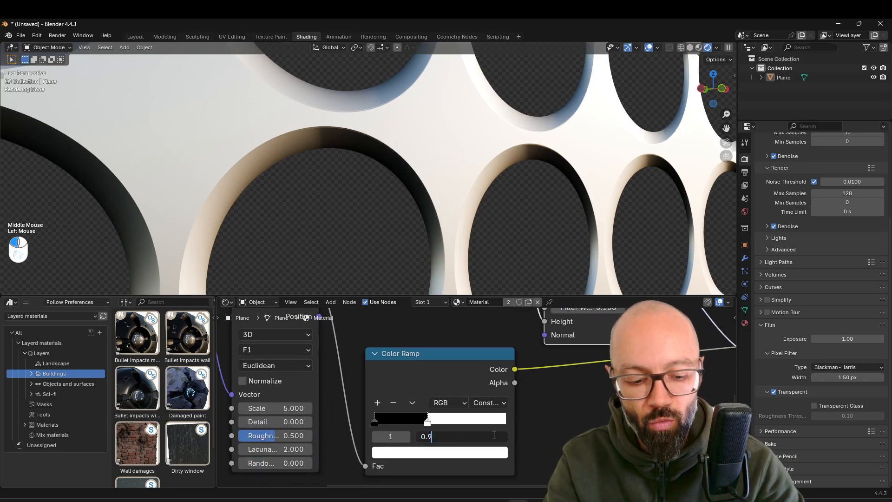
{"action": "key", "text": "BackSpace"}
{"action": "type", "text": "391"}
{"action": "key", "text": "Return"}
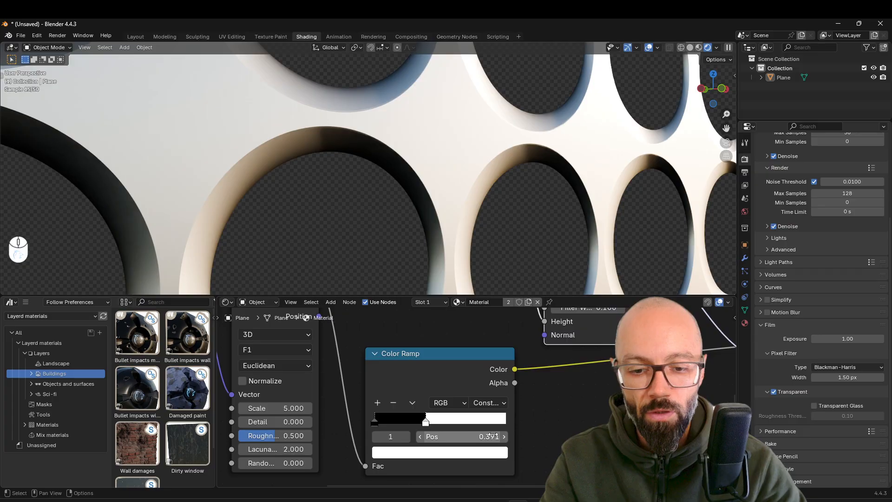
Step: Examine the perforated plane's hole edges and overall pattern from several distances and angles
{"action": "middle_click_drag", "start_coordinate": [462, 182], "coordinate": [479, 312]}
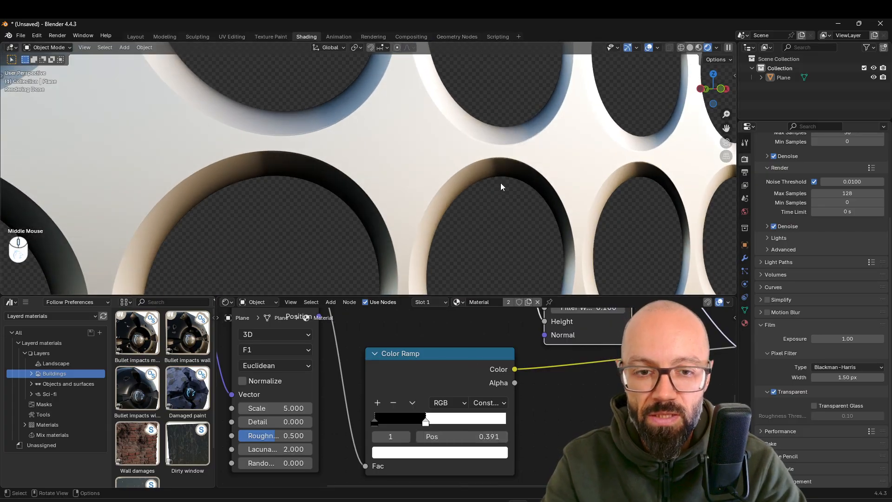
{"action": "scroll", "coordinate": [531, 214], "scroll_direction": "down", "scroll_amount": 3}
{"action": "middle_click_drag", "start_coordinate": [532, 214], "coordinate": [506, 230]}
{"action": "scroll", "coordinate": [520, 195], "scroll_direction": "down", "scroll_amount": 2}
{"action": "scroll", "coordinate": [353, 210], "scroll_direction": "up", "scroll_amount": 2}
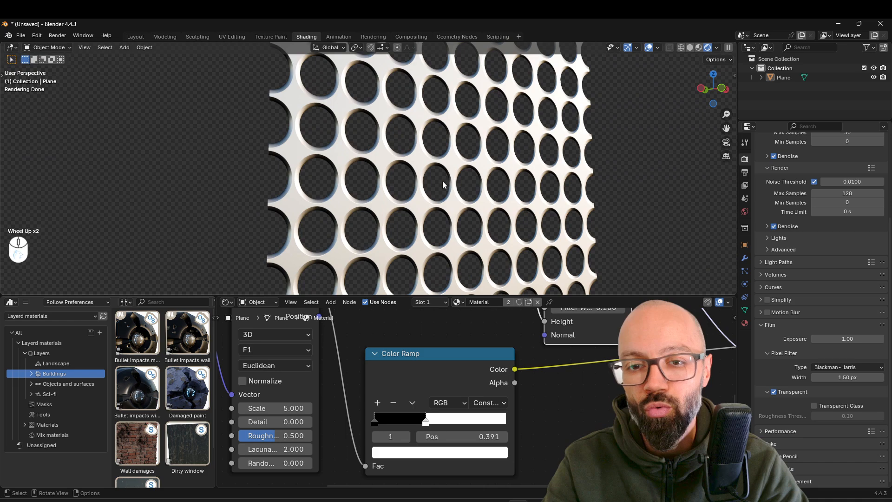
{"action": "scroll", "coordinate": [402, 185], "scroll_direction": "down", "scroll_amount": 1}
{"action": "middle_click_drag", "start_coordinate": [319, 405], "coordinate": [401, 411]}
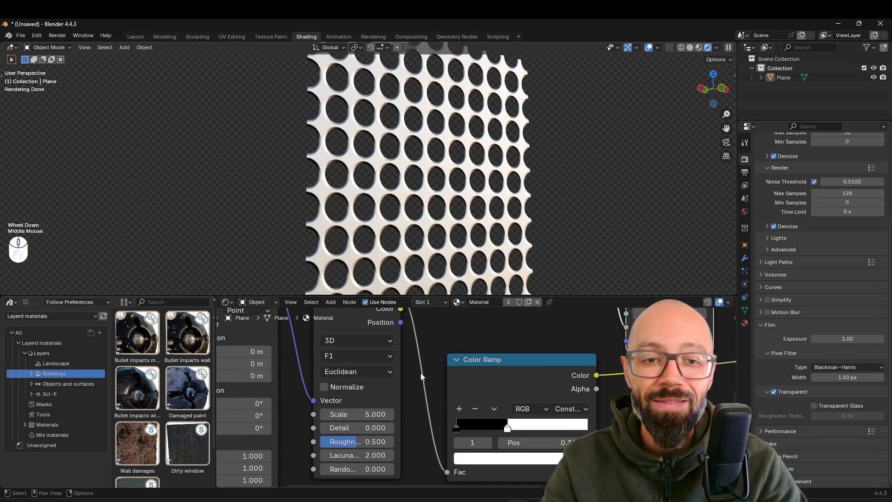
{"action": "scroll", "coordinate": [464, 180], "scroll_direction": "up", "scroll_amount": 1}
{"action": "middle_click_drag", "start_coordinate": [464, 180], "coordinate": [478, 200]}
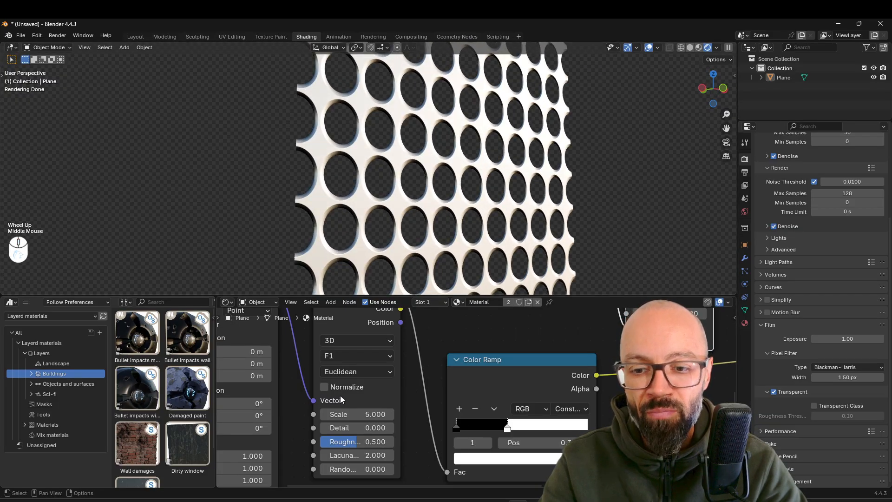
Step: Set the Voronoi Texture's feature output to F2
{"action": "left_click", "coordinate": [352, 356]}
{"action": "left_click", "coordinate": [353, 356]}
{"action": "left_click", "coordinate": [346, 356]}
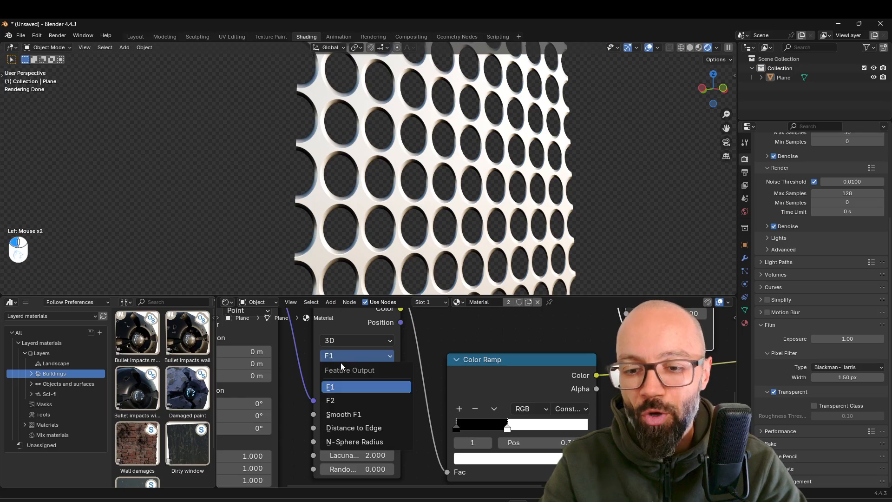
{"action": "left_click", "coordinate": [349, 400]}
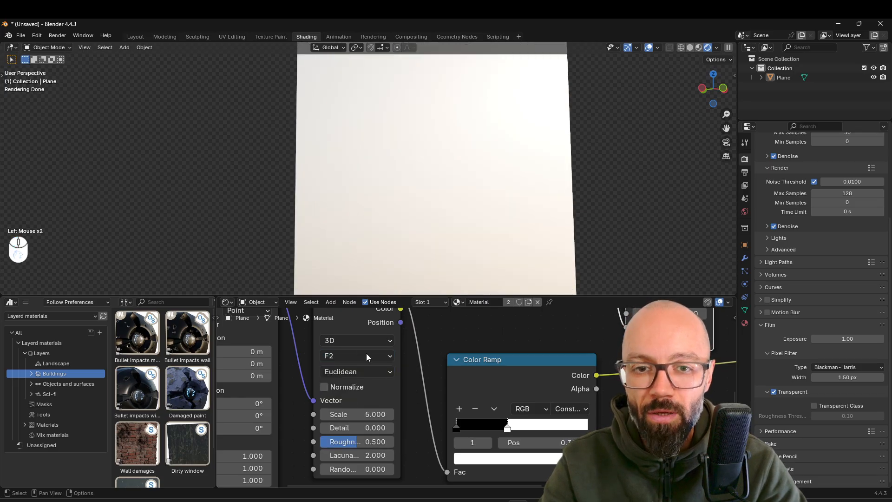
Step: Cut the link between the lower Color Ramp and the Principled BSDF's Alpha
{"action": "scroll", "coordinate": [516, 429], "scroll_direction": "down", "scroll_amount": 2}
{"action": "middle_click_drag", "start_coordinate": [512, 367], "coordinate": [375, 416]}
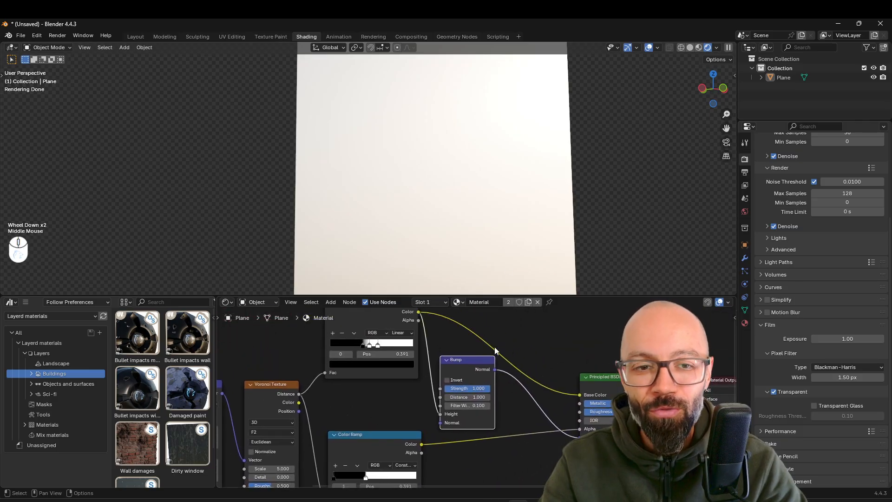
{"action": "right_click_drag", "start_coordinate": [431, 438], "coordinate": [461, 459], "text": "ctrl"}
Step: Shift the upper Color Ramp's black stop towards the start and delete its middle white stop
{"action": "middle_click_drag", "start_coordinate": [461, 459], "coordinate": [425, 436]}
{"action": "scroll", "coordinate": [444, 430], "scroll_direction": "up", "scroll_amount": 2}
{"action": "scroll", "coordinate": [322, 394], "scroll_direction": "up", "scroll_amount": 2}
{"action": "left_click_drag", "start_coordinate": [316, 401], "coordinate": [279, 401]}
{"action": "left_click", "coordinate": [331, 401]}
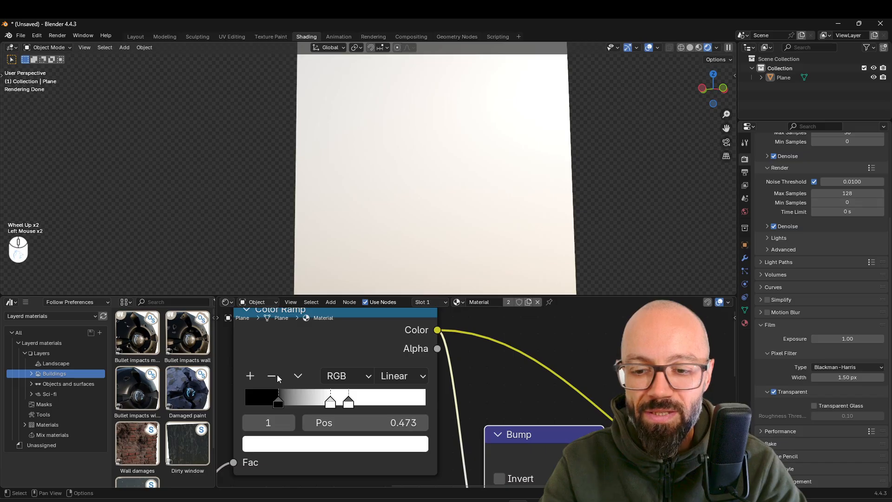
{"action": "left_click", "coordinate": [276, 375]}
Step: Stretch the upper Color Ramp's gradient over the full range, with black at the start and white at position 1.000
{"action": "left_click_drag", "start_coordinate": [361, 397], "coordinate": [432, 396]}
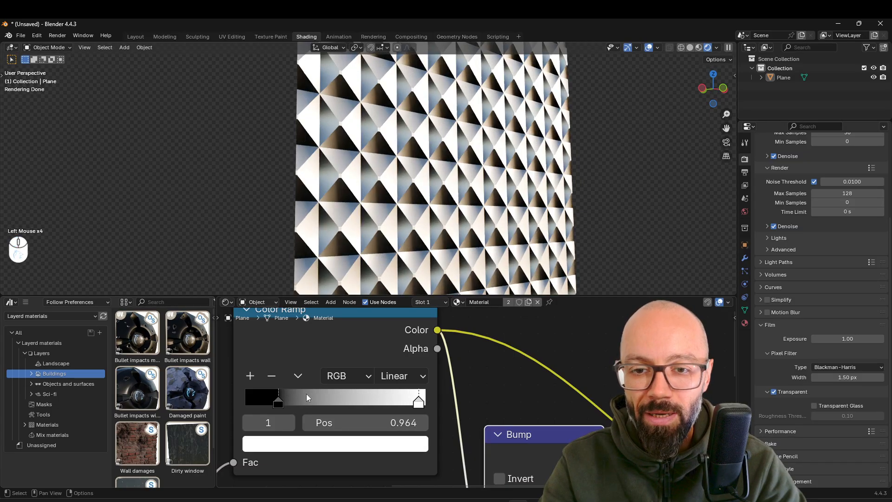
{"action": "left_click_drag", "start_coordinate": [281, 395], "coordinate": [270, 392]}
{"action": "left_click_drag", "start_coordinate": [419, 400], "coordinate": [442, 399]}
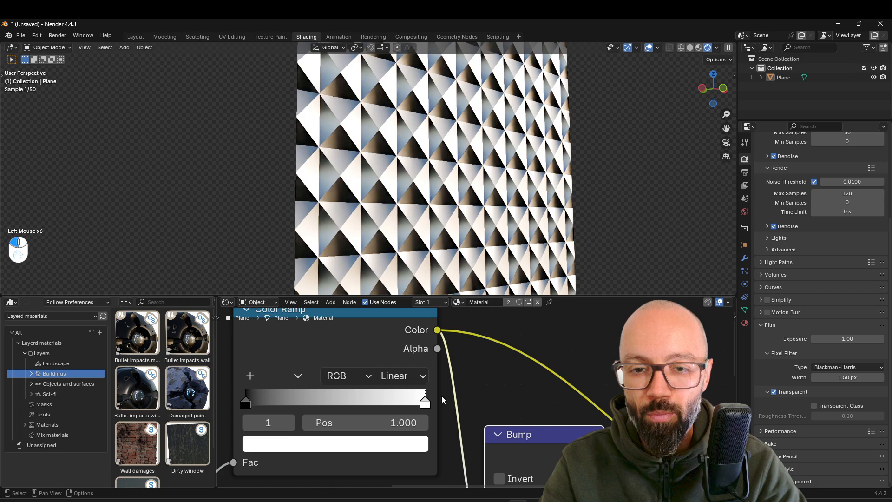
{"action": "scroll", "coordinate": [445, 272], "scroll_direction": "down", "scroll_amount": 1}
{"action": "middle_click_drag", "start_coordinate": [445, 272], "coordinate": [423, 222]}
{"action": "scroll", "coordinate": [382, 263], "scroll_direction": "up", "scroll_amount": 2}
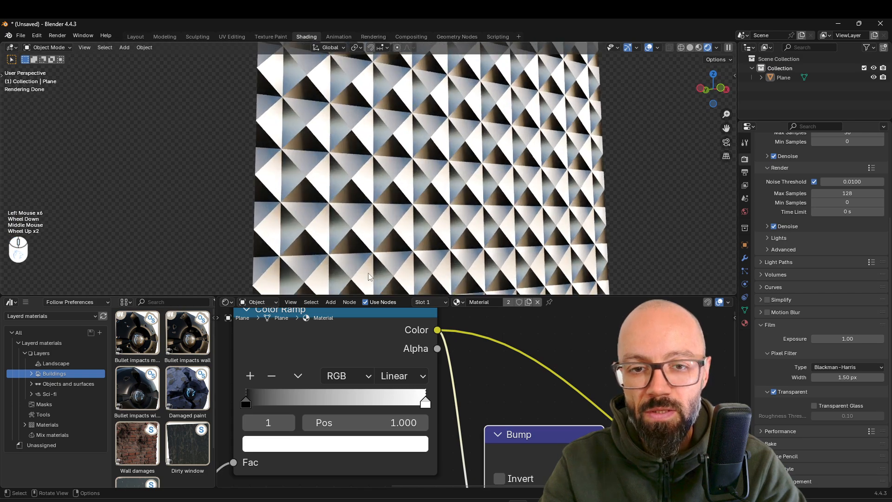
{"action": "middle_click_drag", "start_coordinate": [318, 422], "coordinate": [595, 383]}
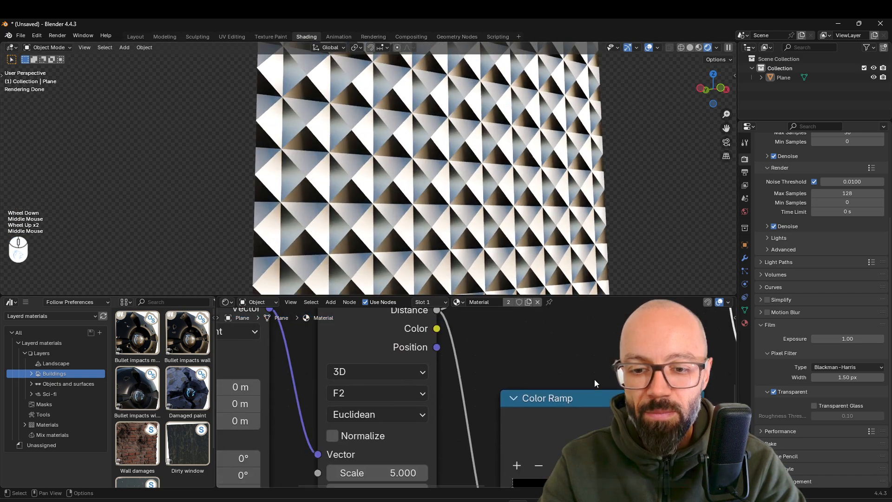
Step: Try the Chebychev and Manhattan distance metrics on the F2 Voronoi Texture
{"action": "left_click", "coordinate": [397, 418]}
{"action": "left_click", "coordinate": [398, 370]}
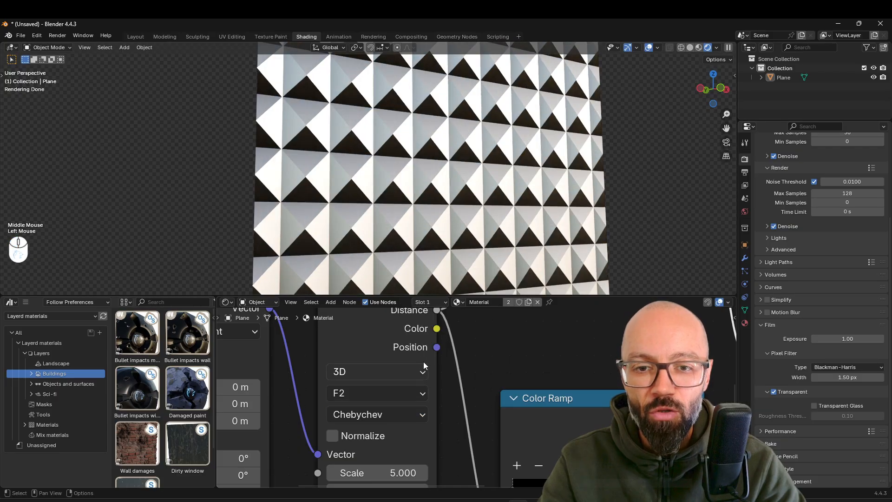
{"action": "left_click", "coordinate": [382, 413]}
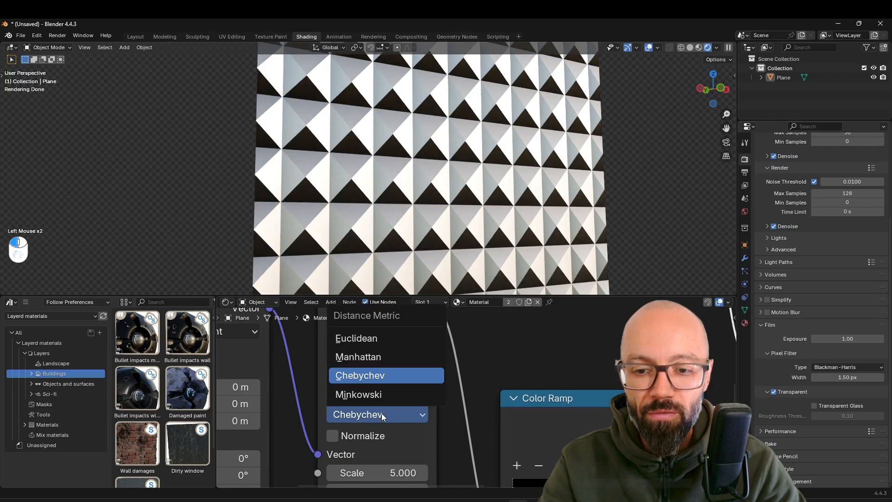
{"action": "left_click", "coordinate": [370, 356]}
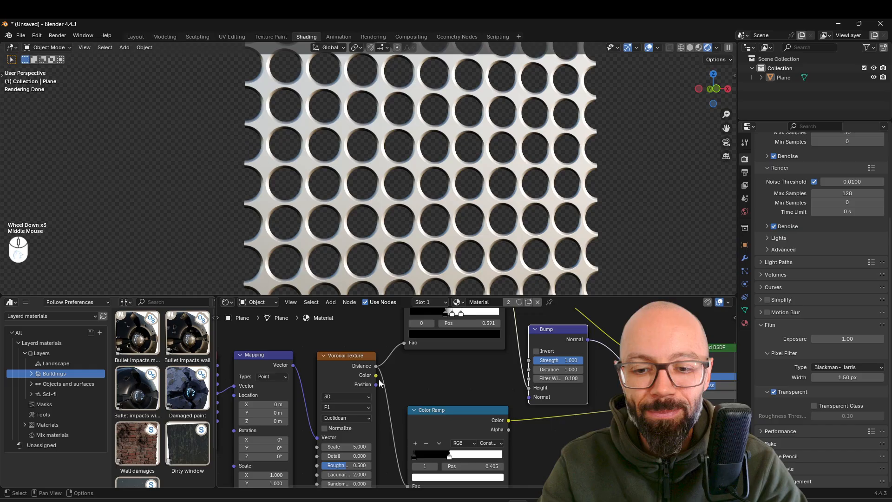
Step: Set the F1 Voronoi Texture's distance metric to Chebychev
{"action": "scroll", "coordinate": [325, 404], "scroll_direction": "up", "scroll_amount": 3}
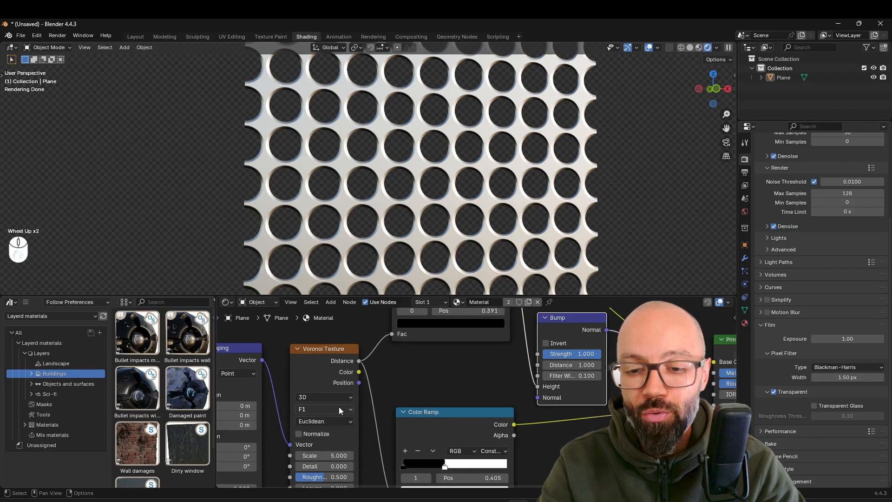
{"action": "left_click", "coordinate": [369, 406]}
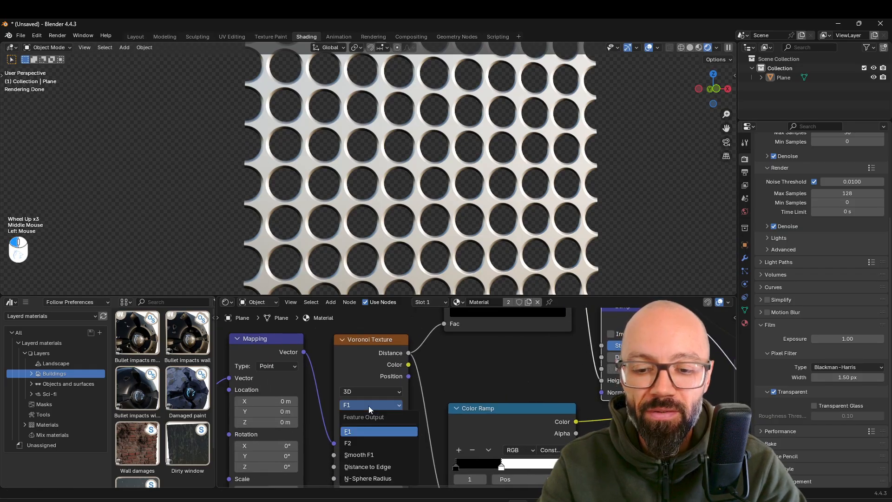
{"action": "left_click", "coordinate": [365, 406]}
{"action": "left_click", "coordinate": [364, 420]}
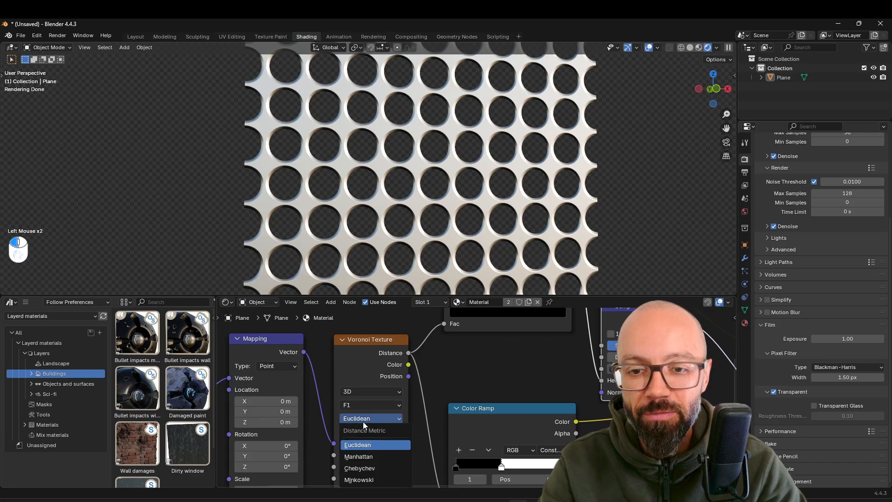
{"action": "left_click", "coordinate": [361, 469]}
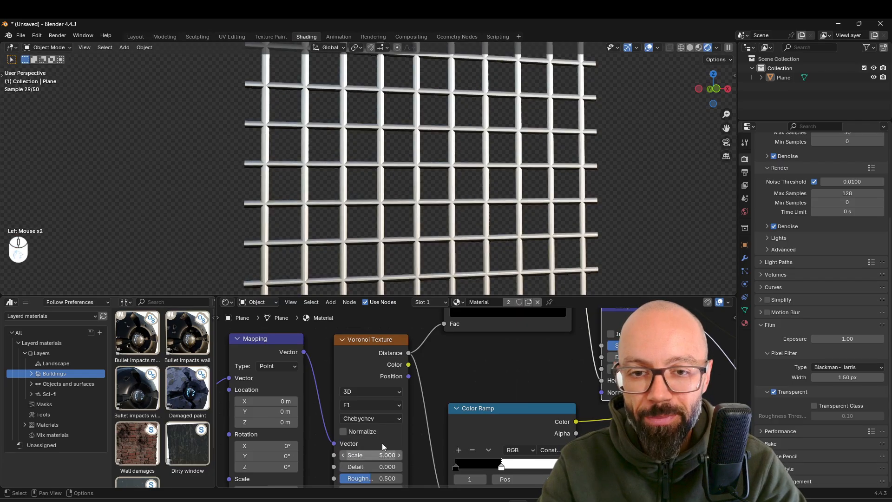
Step: Examine the grid bars' relief and crossings up close and from an angle
{"action": "scroll", "coordinate": [367, 181], "scroll_direction": "up", "scroll_amount": 6}
{"action": "middle_click_drag", "start_coordinate": [367, 183], "coordinate": [417, 169]}
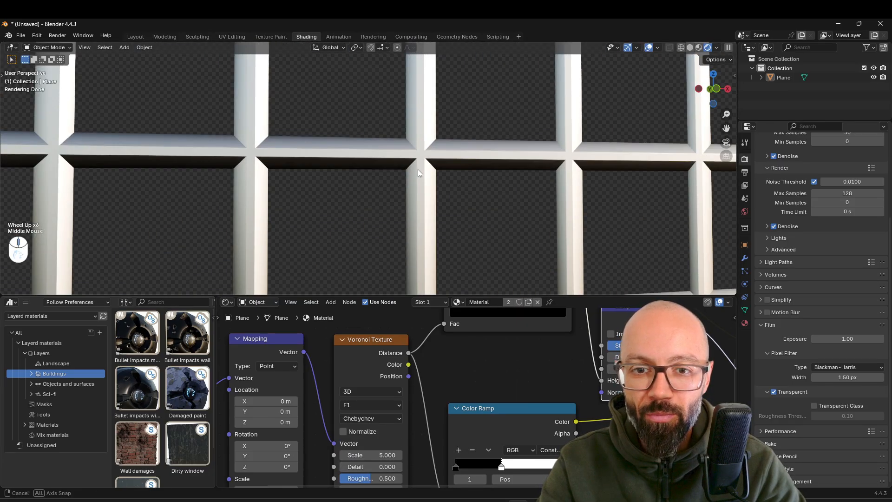
{"action": "scroll", "coordinate": [420, 169], "scroll_direction": "down", "scroll_amount": 4}
{"action": "scroll", "coordinate": [424, 160], "scroll_direction": "up", "scroll_amount": 3}
{"action": "middle_click_drag", "start_coordinate": [424, 160], "coordinate": [422, 169]}
{"action": "scroll", "coordinate": [382, 174], "scroll_direction": "up", "scroll_amount": 1}
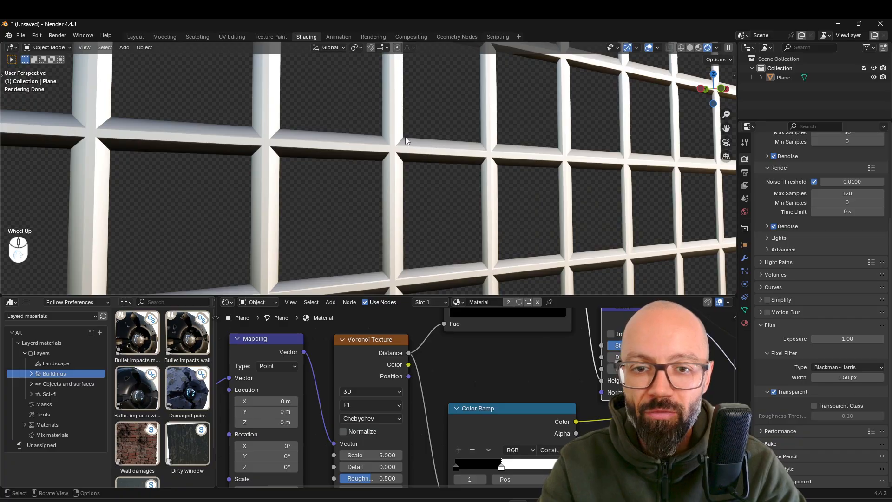
{"action": "scroll", "coordinate": [419, 122], "scroll_direction": "up", "scroll_amount": 2}
{"action": "scroll", "coordinate": [442, 132], "scroll_direction": "down", "scroll_amount": 2}
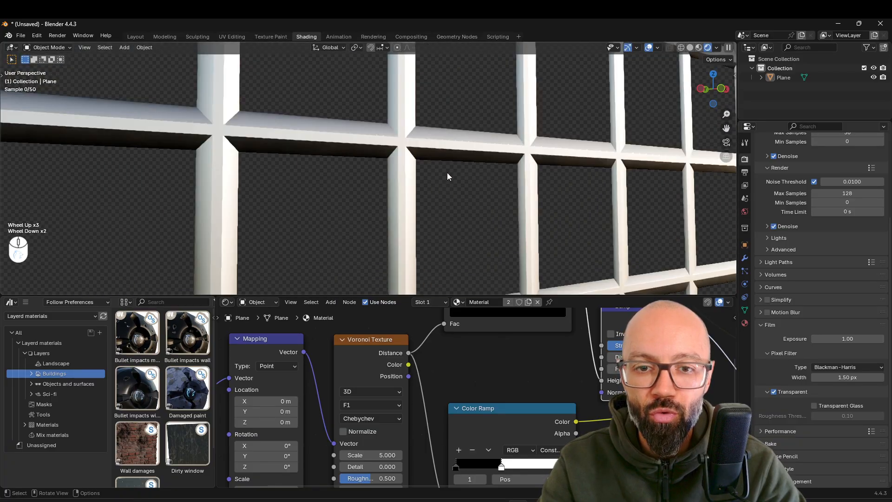
Step: Delete the upper Color Ramp's middle white stop at position 0.500
{"action": "middle_click_drag", "start_coordinate": [507, 330], "coordinate": [445, 393]}
{"action": "left_click_drag", "start_coordinate": [445, 350], "coordinate": [448, 352]}
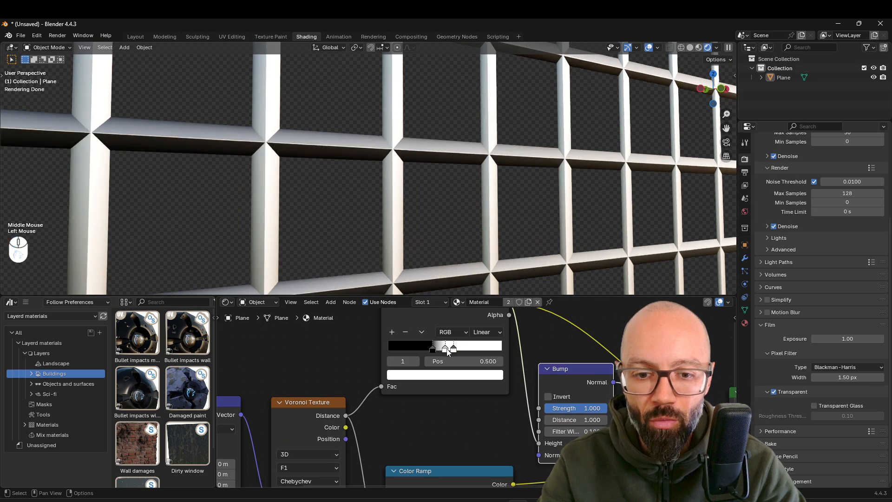
{"action": "left_click", "coordinate": [411, 333]}
Step: Inspect the ridged metal grid from several distances and viewing angles
{"action": "middle_click_drag", "start_coordinate": [448, 196], "coordinate": [215, 199]}
{"action": "scroll", "coordinate": [424, 179], "scroll_direction": "up", "scroll_amount": 1}
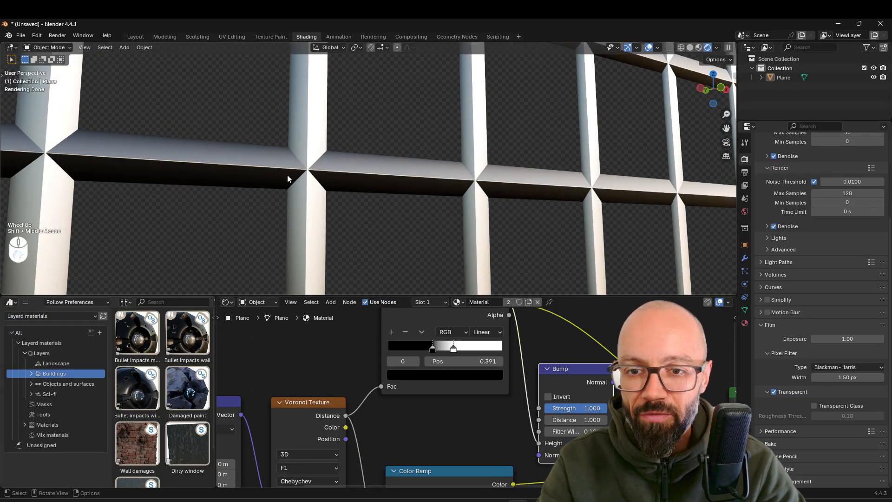
{"action": "scroll", "coordinate": [288, 175], "scroll_direction": "down", "scroll_amount": 3}
{"action": "middle_click_drag", "start_coordinate": [288, 174], "coordinate": [444, 219]}
{"action": "scroll", "coordinate": [418, 209], "scroll_direction": "down", "scroll_amount": 3}
{"action": "scroll", "coordinate": [483, 232], "scroll_direction": "up", "scroll_amount": 3}
{"action": "mouse_move", "coordinate": [444, 219]}
{"action": "middle_mouse_down"}
{"action": "mouse_move", "coordinate": [464, 198]}
{"action": "mouse_move", "coordinate": [457, 211]}
{"action": "middle_mouse_up"}
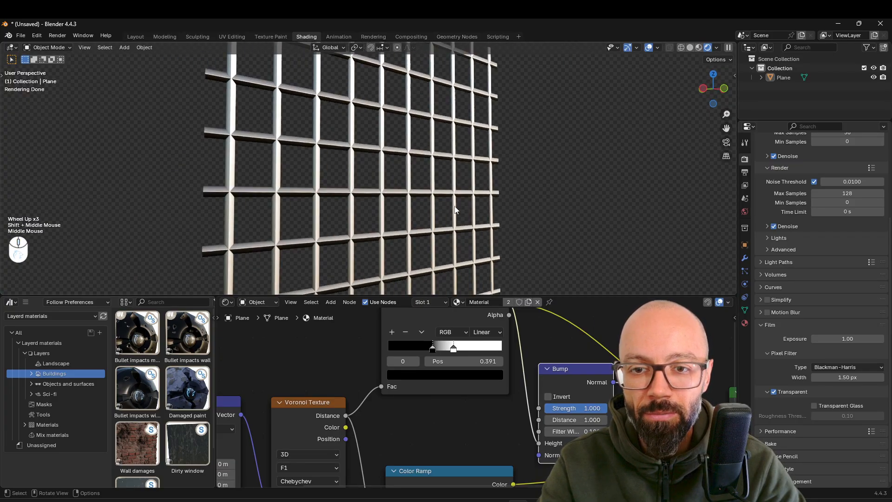
{"action": "middle_click_drag", "start_coordinate": [370, 147], "coordinate": [383, 170]}
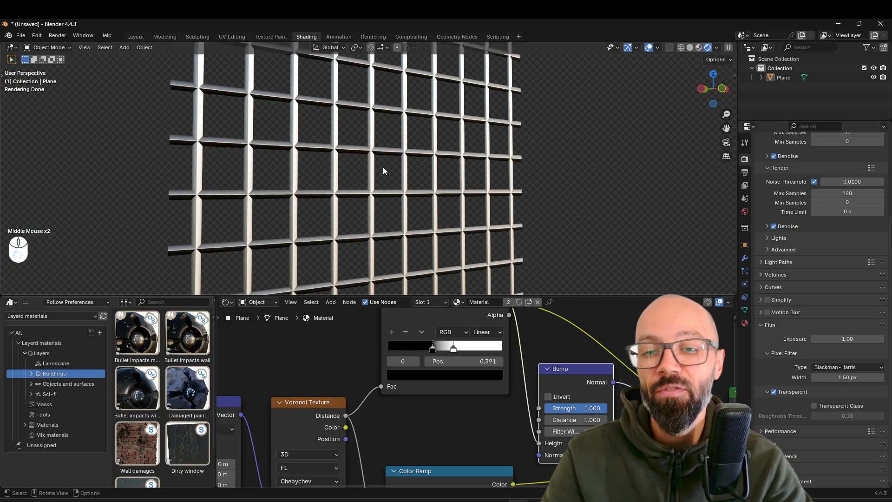
{"action": "scroll", "coordinate": [378, 168], "scroll_direction": "up", "scroll_amount": 2}
{"action": "left_click", "coordinate": [351, 274]}
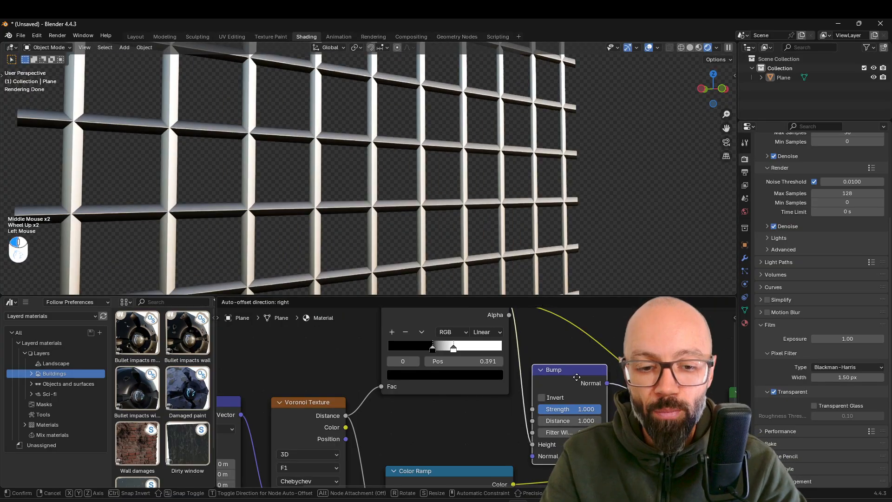
{"action": "middle_click_drag", "start_coordinate": [351, 275], "coordinate": [415, 316]}
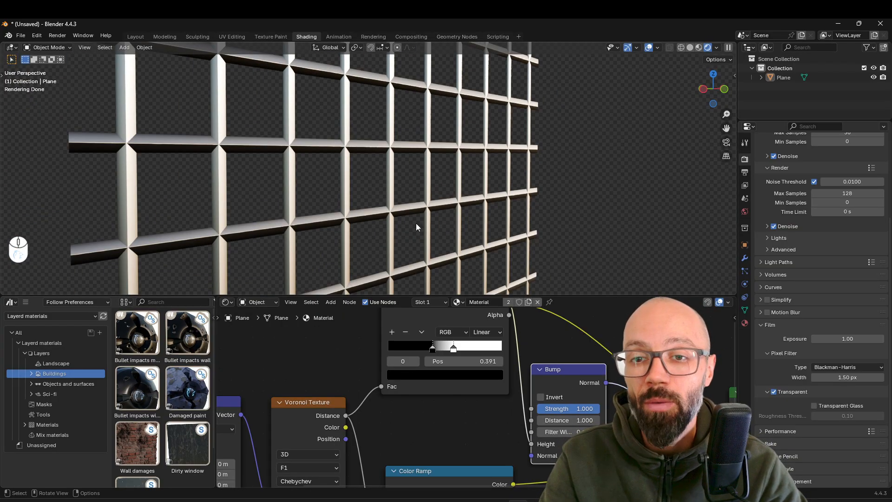
{"action": "middle_click_drag", "start_coordinate": [396, 201], "coordinate": [521, 215]}
{"action": "scroll", "coordinate": [394, 200], "scroll_direction": "down", "scroll_amount": 4}
{"action": "scroll", "coordinate": [520, 216], "scroll_direction": "down", "scroll_amount": 2}
{"action": "middle_click_drag", "start_coordinate": [471, 234], "coordinate": [547, 242]}
{"action": "scroll", "coordinate": [453, 190], "scroll_direction": "up", "scroll_amount": 2}
{"action": "mouse_move", "coordinate": [452, 194]}
{"action": "middle_mouse_down"}
{"action": "mouse_move", "coordinate": [501, 201]}
{"action": "mouse_move", "coordinate": [390, 197]}
{"action": "mouse_move", "coordinate": [434, 178]}
{"action": "mouse_move", "coordinate": [460, 195]}
{"action": "middle_mouse_up"}
{"action": "scroll", "coordinate": [391, 198], "scroll_direction": "down", "scroll_amount": 1}
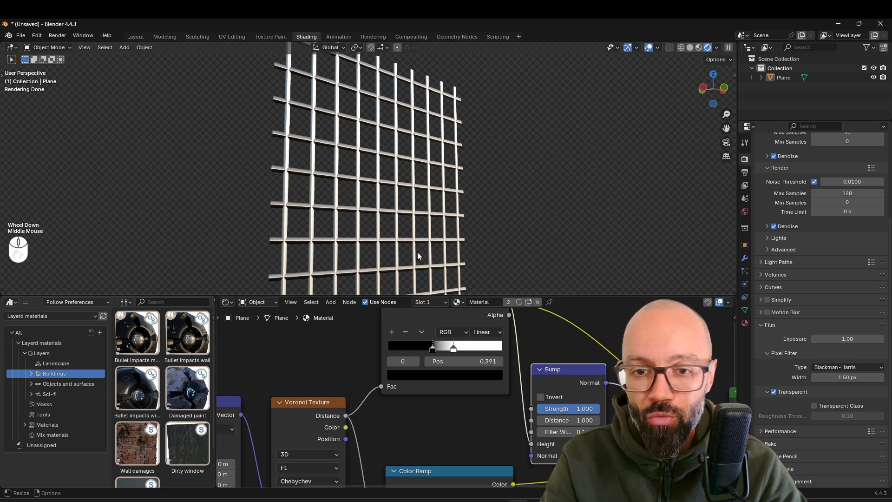
{"action": "middle_click_drag", "start_coordinate": [406, 241], "coordinate": [409, 251]}
Step: Set the Mapping node's Y rotation to 45° to turn the grid diagonally
{"action": "middle_click_drag", "start_coordinate": [343, 413], "coordinate": [469, 480]}
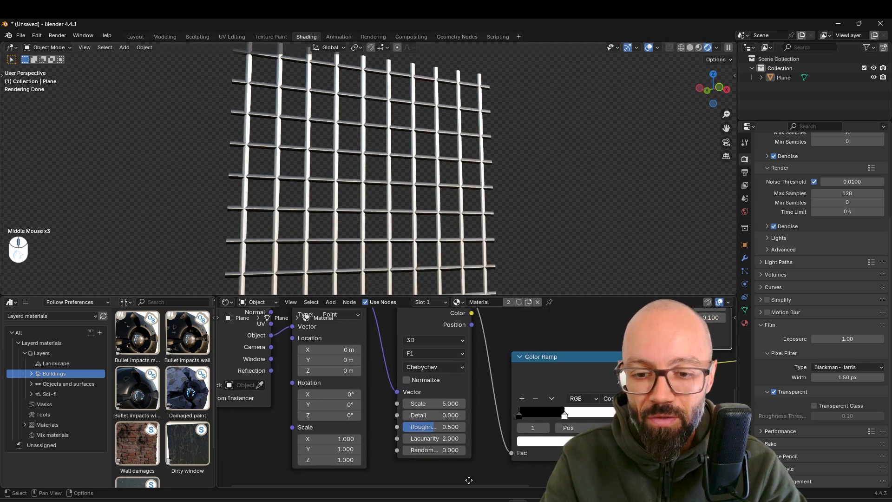
{"action": "middle_click_drag", "start_coordinate": [423, 200], "coordinate": [420, 184]}
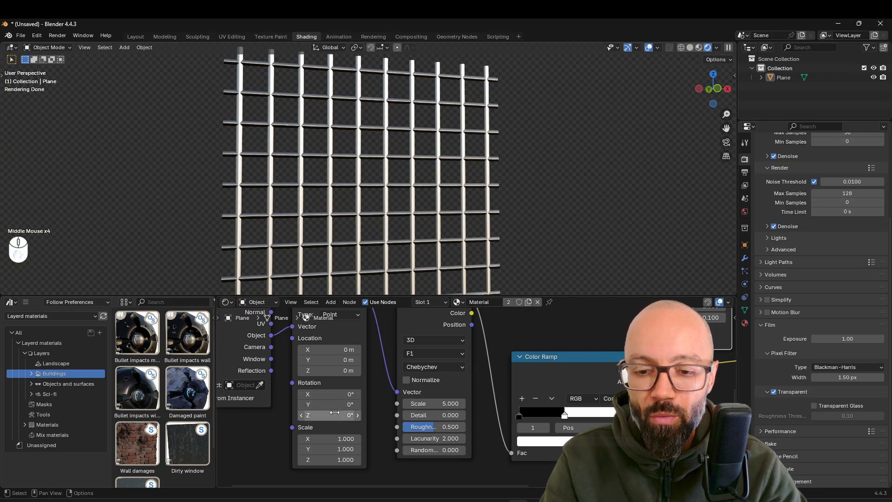
{"action": "left_click_drag", "start_coordinate": [330, 404], "coordinate": [374, 404]}
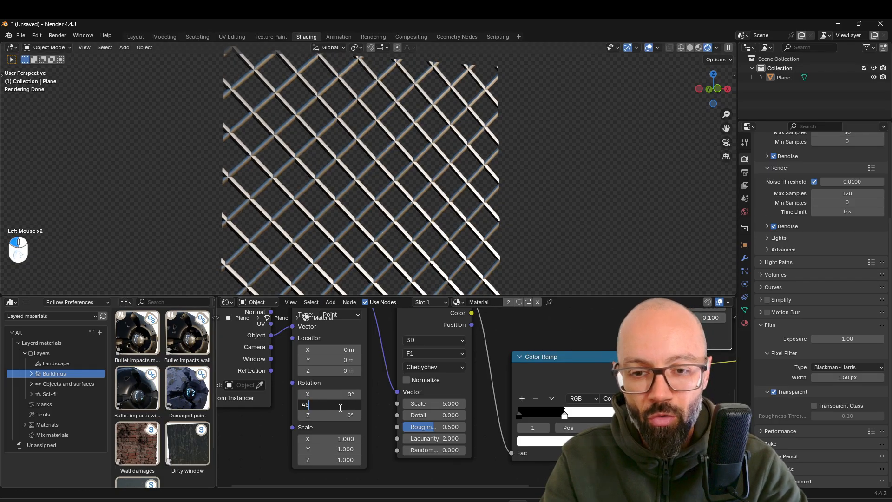
{"action": "key", "text": "Return"}
{"action": "scroll", "coordinate": [459, 161], "scroll_direction": "down", "scroll_amount": 2}
{"action": "middle_click_drag", "start_coordinate": [459, 161], "coordinate": [367, 189]}
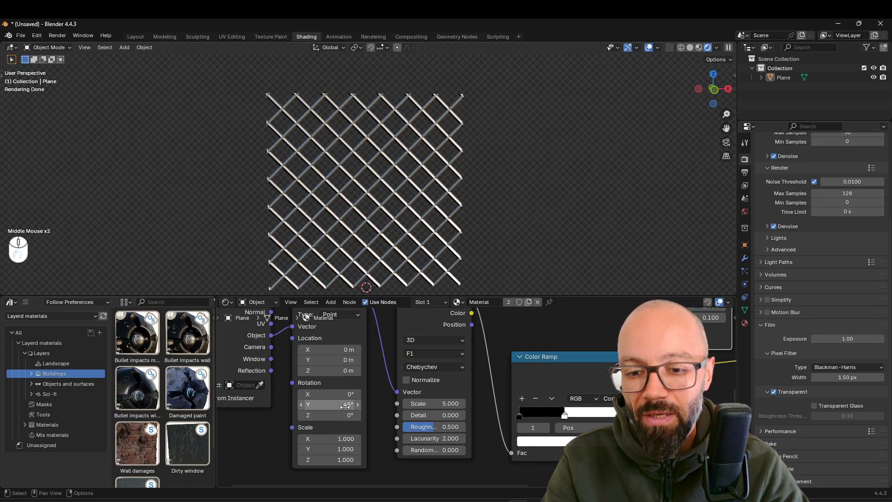
{"action": "middle_click_drag", "start_coordinate": [338, 382], "coordinate": [366, 396]}
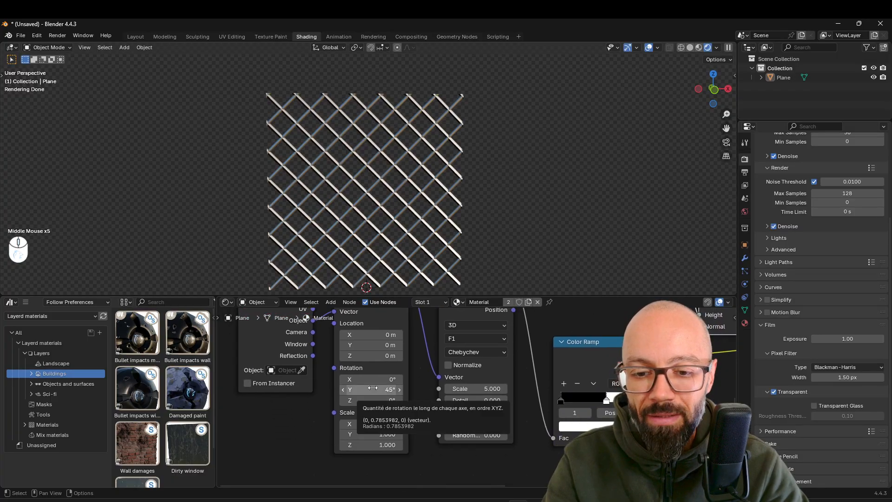
Step: Show the X and Y axis lines in the viewport overlays
{"action": "middle_click_drag", "start_coordinate": [419, 254], "coordinate": [474, 225]}
{"action": "scroll", "coordinate": [474, 225], "scroll_direction": "down", "scroll_amount": 2}
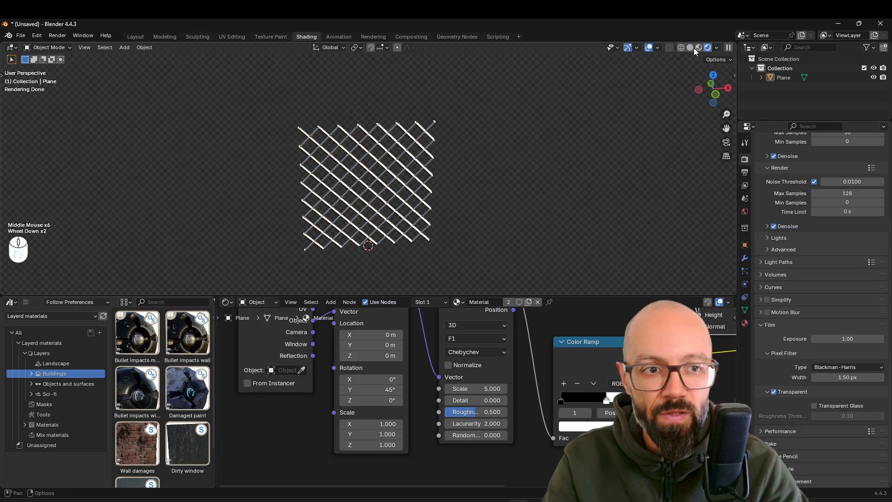
{"action": "left_click", "coordinate": [657, 47]}
{"action": "left_click_drag", "start_coordinate": [688, 92], "coordinate": [700, 92]}
{"action": "middle_click_drag", "start_coordinate": [469, 206], "coordinate": [330, 271]}
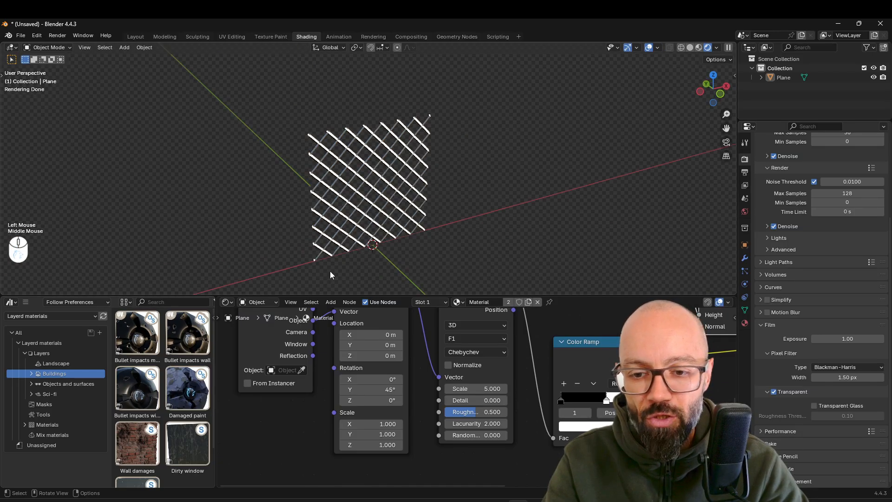
{"action": "middle_click_drag", "start_coordinate": [361, 248], "coordinate": [388, 241]}
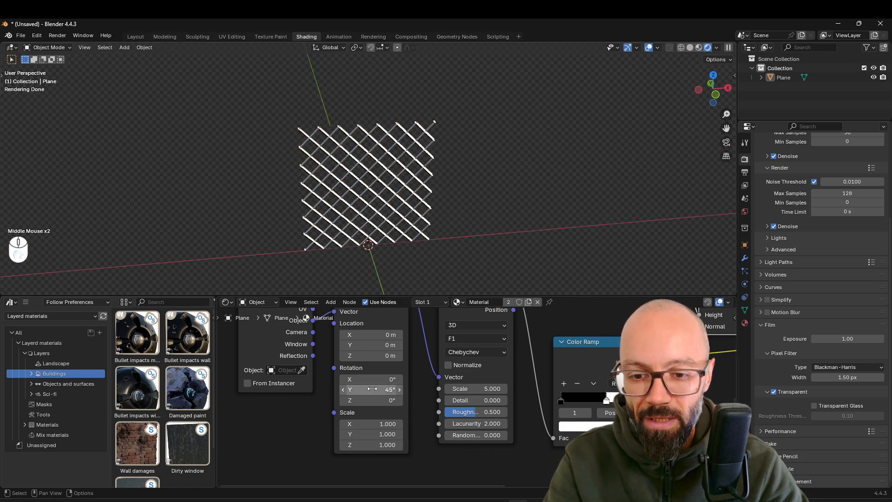
Step: Try other Y and X rotations on the Mapping node, restoring Y to 45° and undoing the X change
{"action": "left_click_drag", "start_coordinate": [372, 390], "coordinate": [351, 390]}
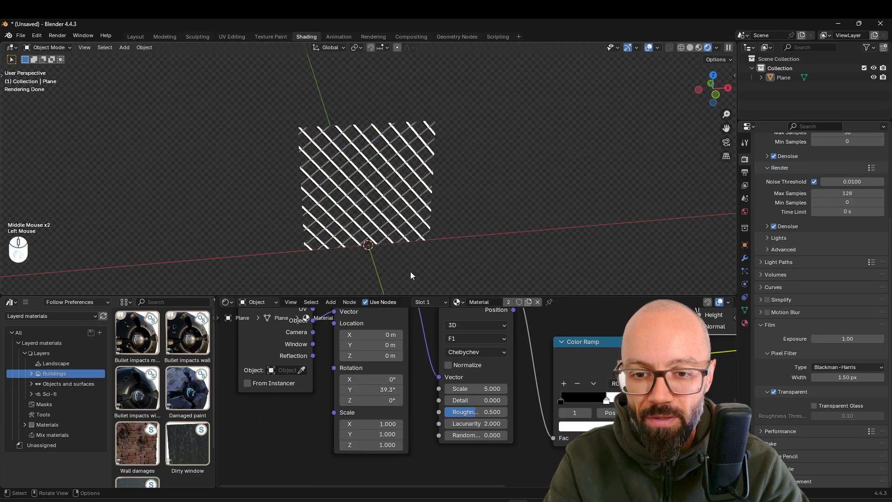
{"action": "middle_click_drag", "start_coordinate": [405, 224], "coordinate": [383, 224]}
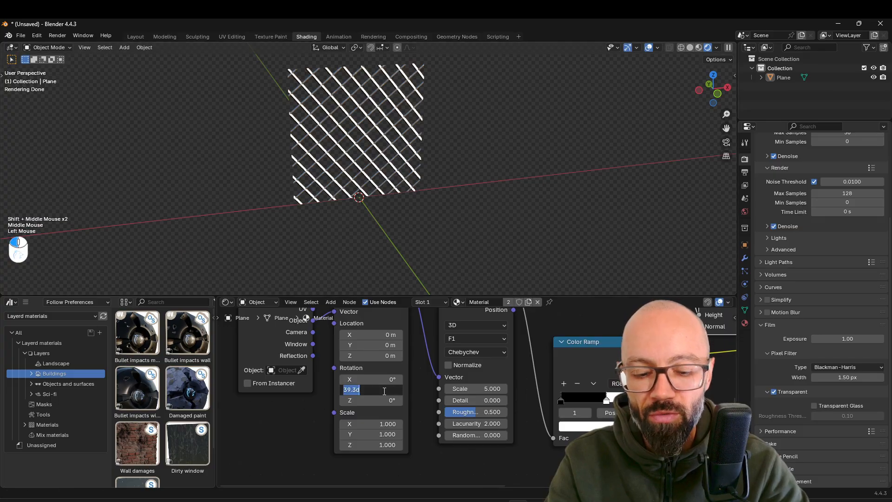
{"action": "type", "text": "45"}
{"action": "key", "text": "Return"}
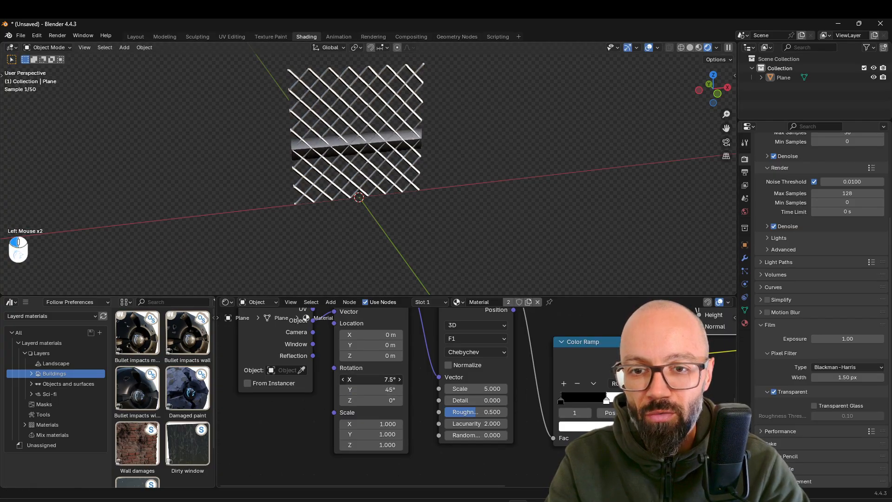
{"action": "left_click_drag", "start_coordinate": [372, 379], "coordinate": [328, 380]}
{"action": "key", "text": "ctrl+z"}
Step: Reset the Mapping node's Y rotation to 0°
{"action": "middle_click_drag", "start_coordinate": [448, 379], "coordinate": [470, 384]}
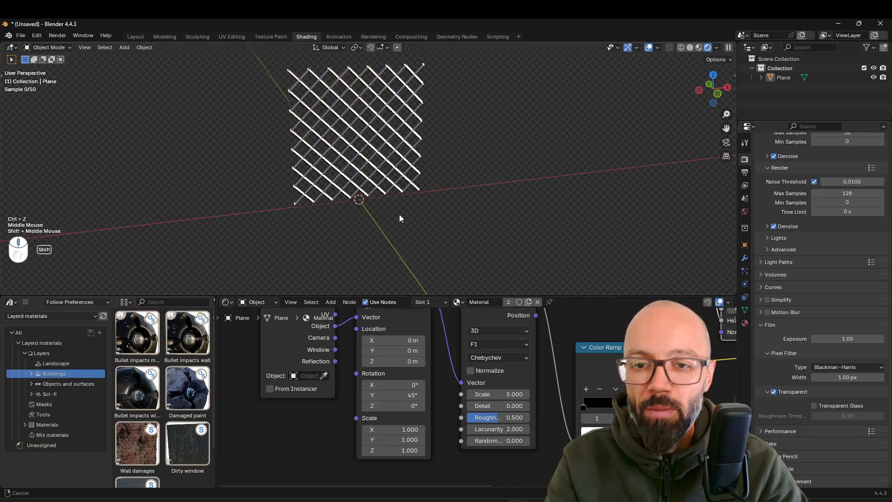
{"action": "middle_click_drag", "start_coordinate": [400, 214], "coordinate": [403, 228]}
{"action": "scroll", "coordinate": [404, 228], "scroll_direction": "up", "scroll_amount": 2}
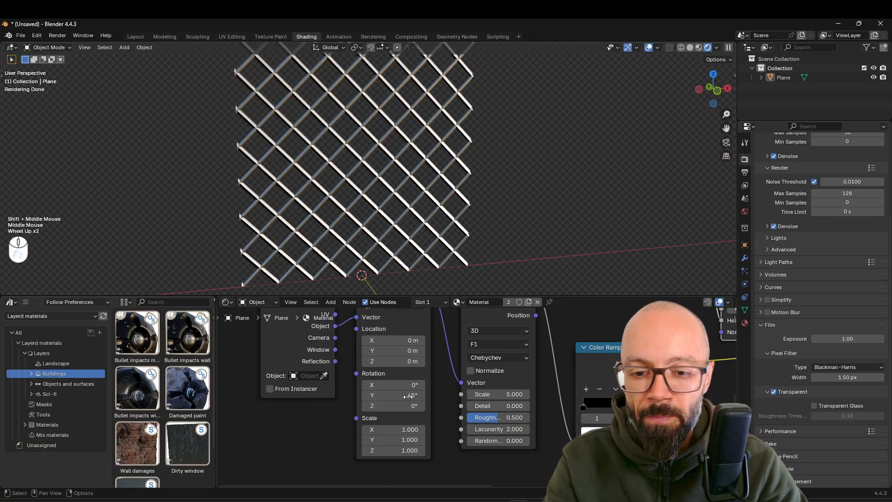
{"action": "type", "text": "0"}
{"action": "key", "text": "Return"}
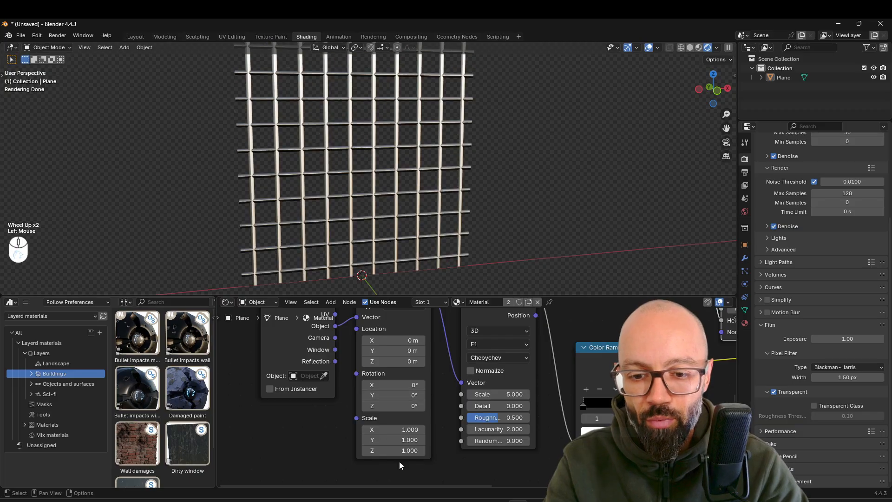
Step: Raise the Mapping node's Z scale to 2.050 and check the grid's proportions
{"action": "left_click_drag", "start_coordinate": [402, 451], "coordinate": [526, 451], "text": "shift"}
{"action": "scroll", "coordinate": [351, 128], "scroll_direction": "up", "scroll_amount": 4}
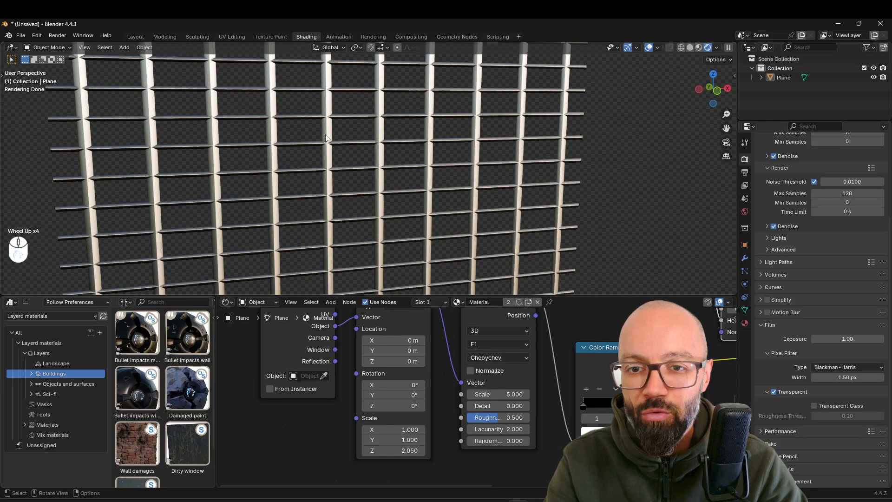
{"action": "scroll", "coordinate": [326, 134], "scroll_direction": "down", "scroll_amount": 2}
{"action": "middle_click_drag", "start_coordinate": [318, 170], "coordinate": [403, 169]}
Step: Try Z scales of 1.6 and 0.570 on the Mapping node, returning to 1.000
{"action": "left_click_drag", "start_coordinate": [413, 453], "coordinate": [411, 454], "text": "shift"}
{"action": "left_click", "coordinate": [411, 455]}
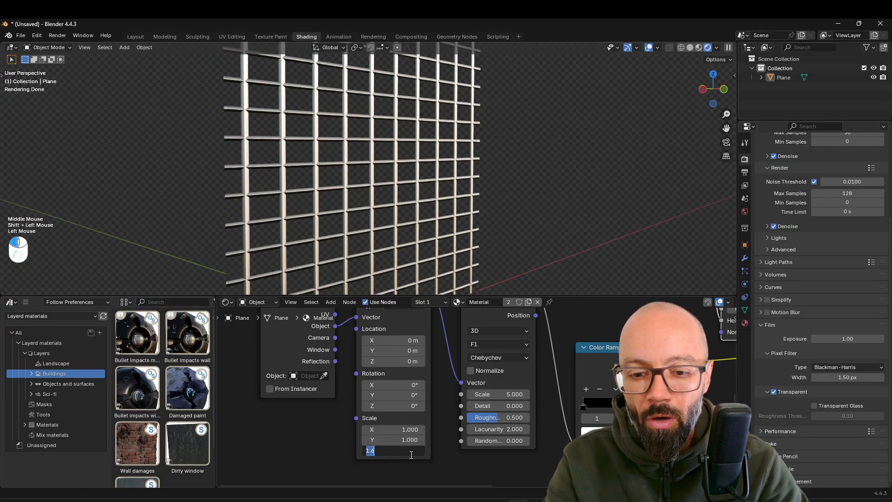
{"action": "type", "text": "1"}
{"action": "key", "text": "Return"}
{"action": "left_click_drag", "start_coordinate": [411, 451], "coordinate": [392, 450], "text": "shift"}
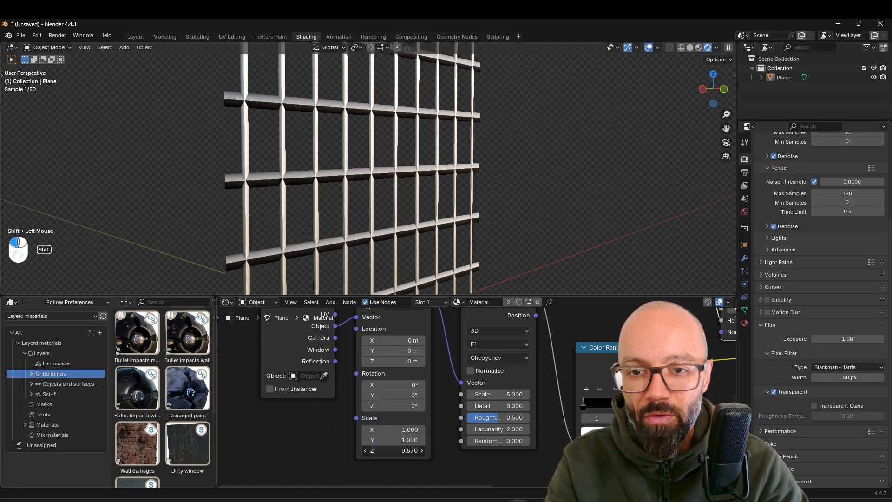
{"action": "key", "text": "Escape"}
Step: Review the square metal grid in the viewport together with the material's complete node setup
{"action": "scroll", "coordinate": [399, 149], "scroll_direction": "down", "scroll_amount": 2}
{"action": "middle_click_drag", "start_coordinate": [398, 149], "coordinate": [434, 158]}
{"action": "scroll", "coordinate": [455, 386], "scroll_direction": "down", "scroll_amount": 1}
{"action": "middle_click_drag", "start_coordinate": [455, 386], "coordinate": [374, 360]}
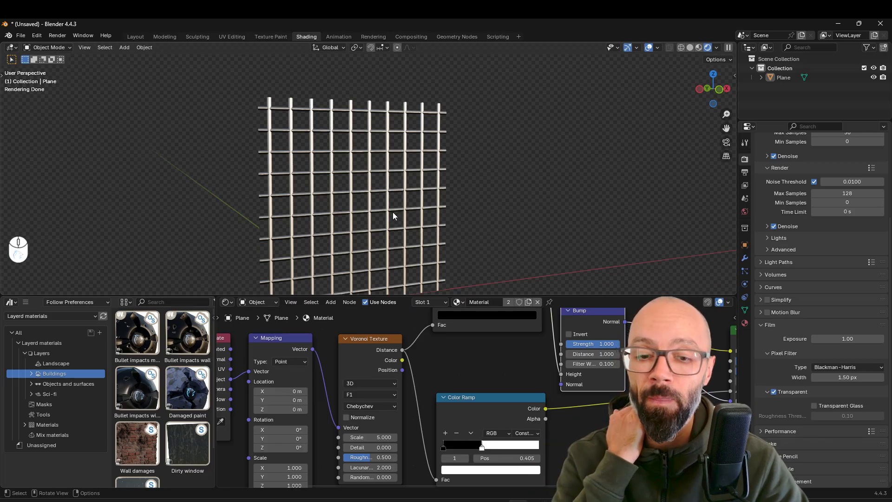
{"action": "middle_click_drag", "start_coordinate": [450, 181], "coordinate": [472, 183]}
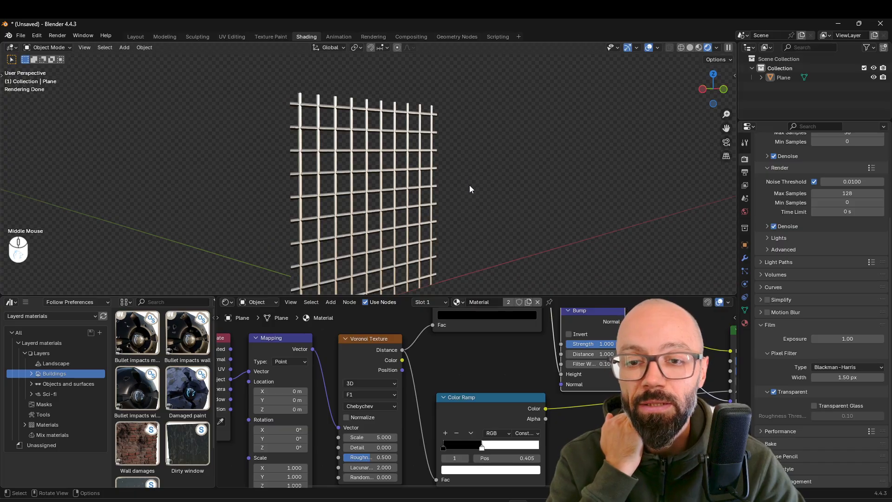
{"action": "scroll", "coordinate": [463, 251], "scroll_direction": "down", "scroll_amount": 2}
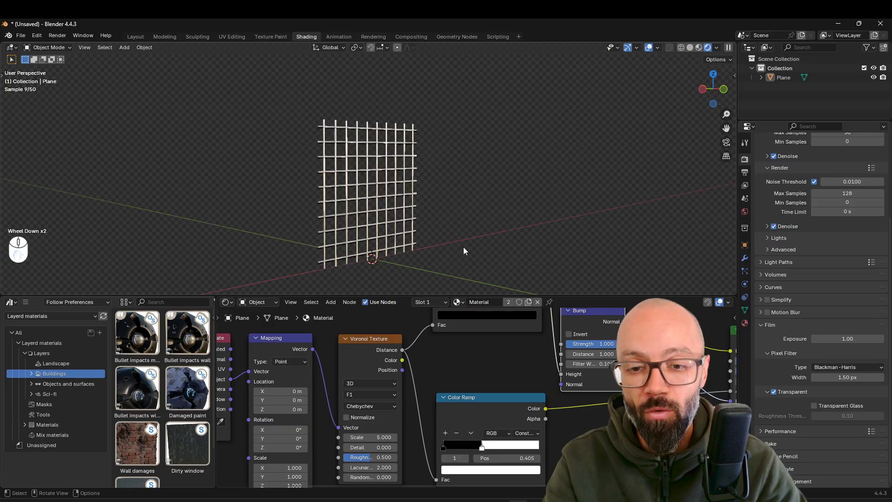
{"action": "scroll", "coordinate": [409, 259], "scroll_direction": "up", "scroll_amount": 1}
{"action": "middle_click_drag", "start_coordinate": [445, 389], "coordinate": [406, 385]}
{"action": "scroll", "coordinate": [502, 376], "scroll_direction": "down", "scroll_amount": 3}
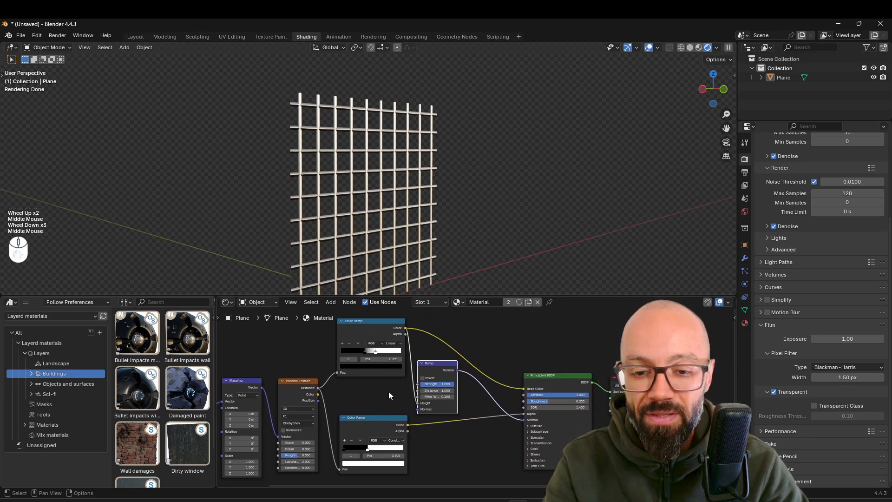